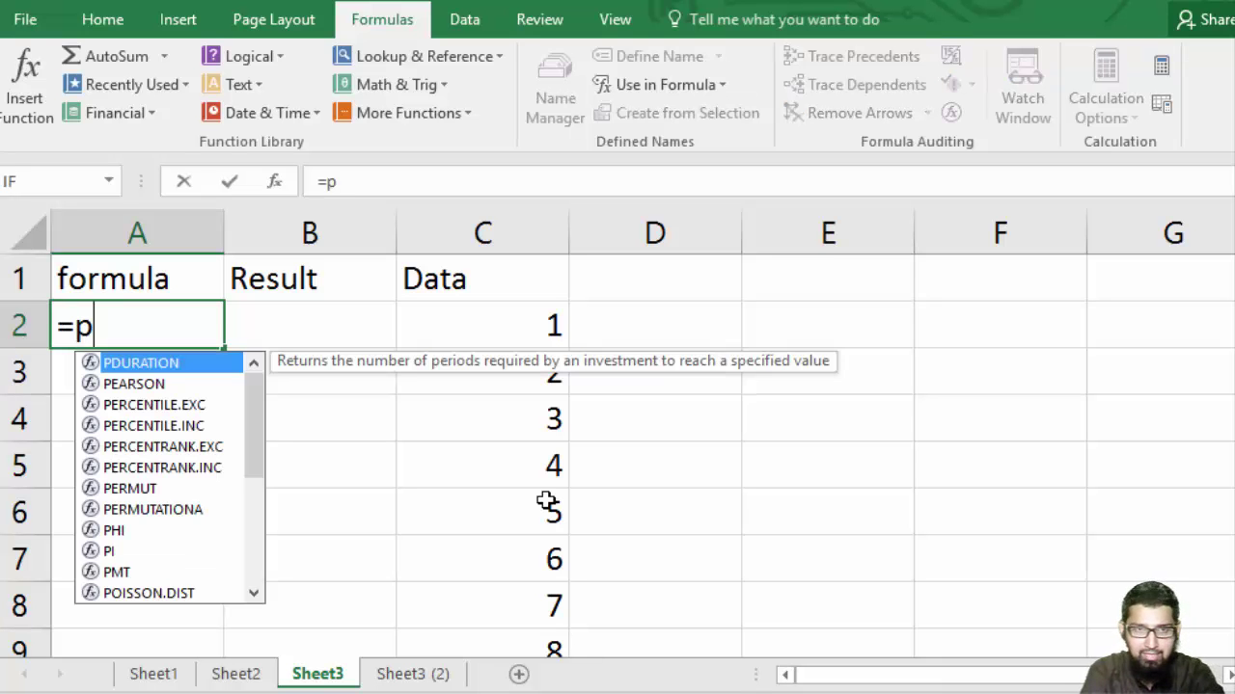
Complete the formula in cell A2 as =PERCENTILE.EXC(C2:C1001,.2) to get the 20th percentile of the Data column.
type("er")
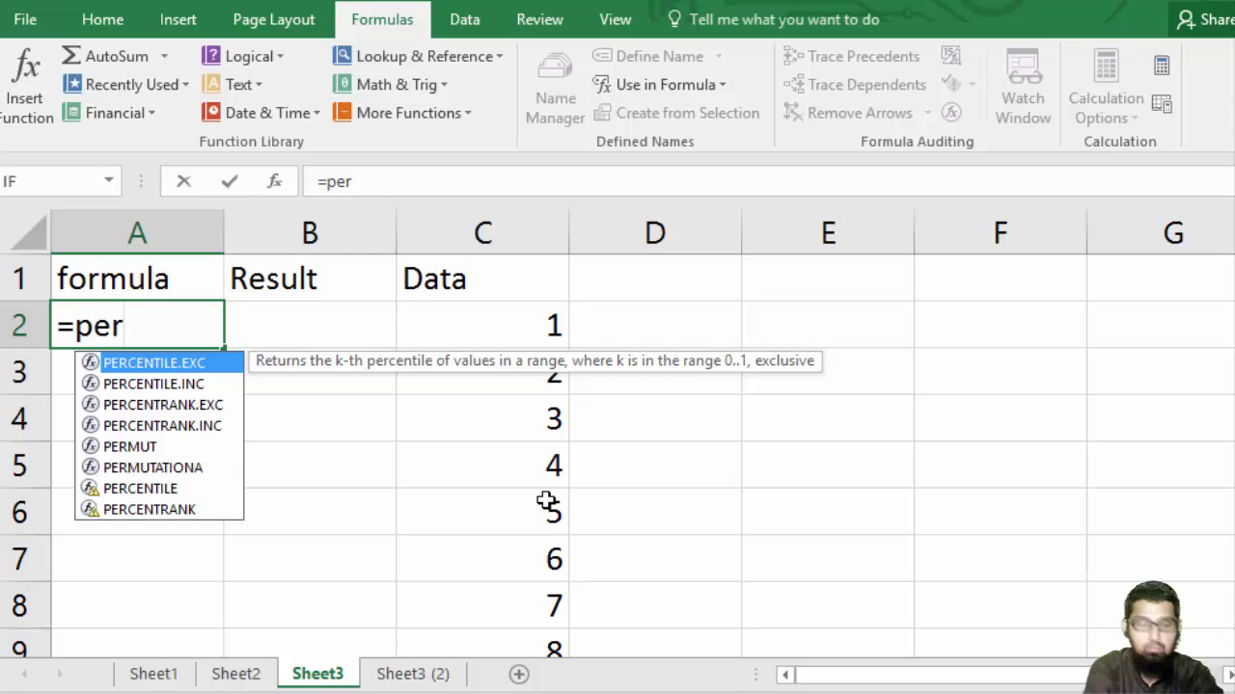
key("Tab")
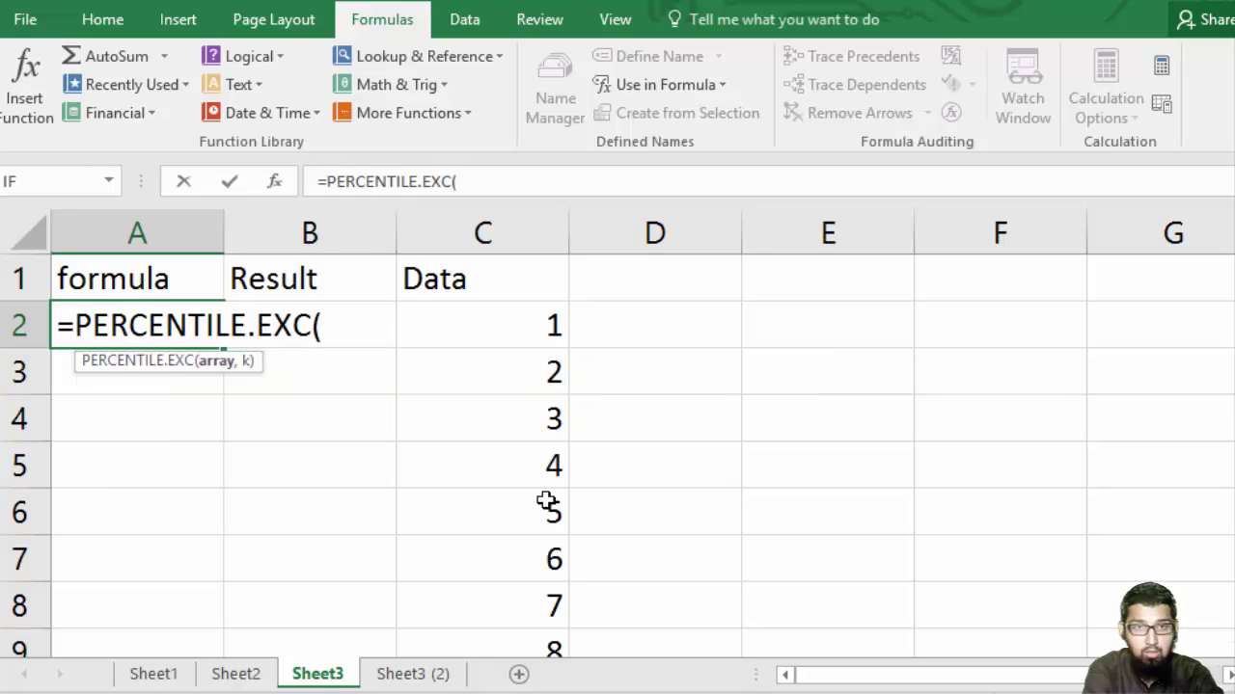
type("C1")
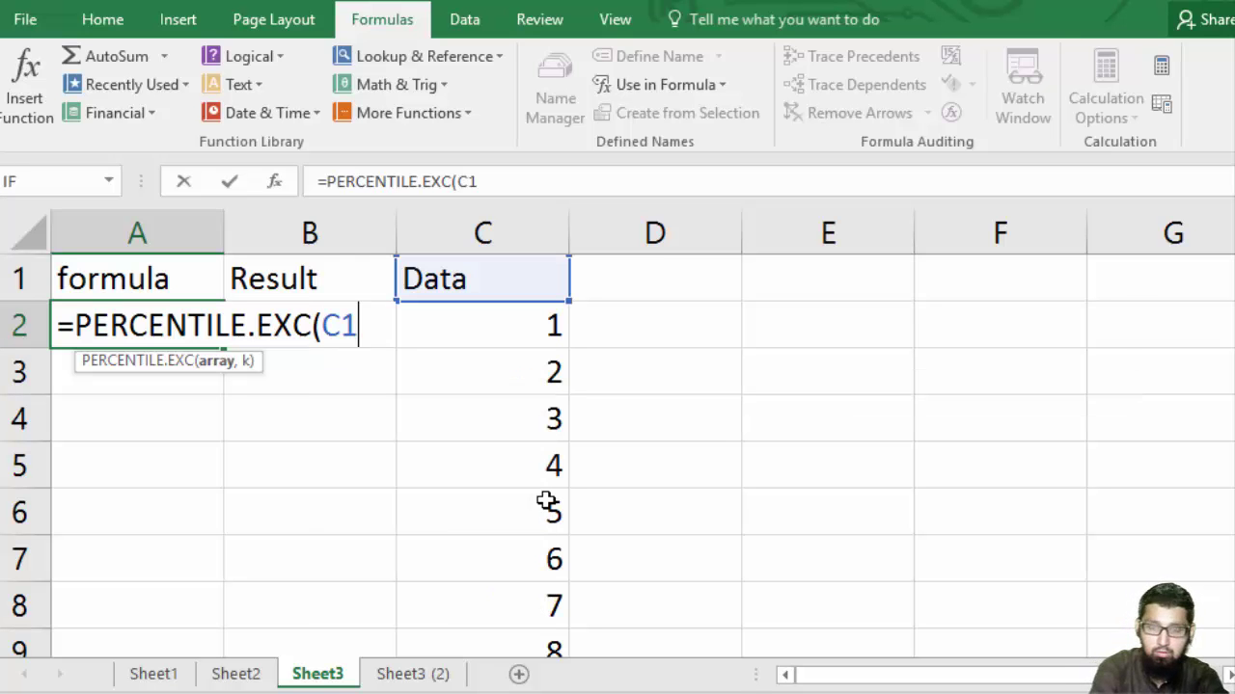
key("BackSpace")
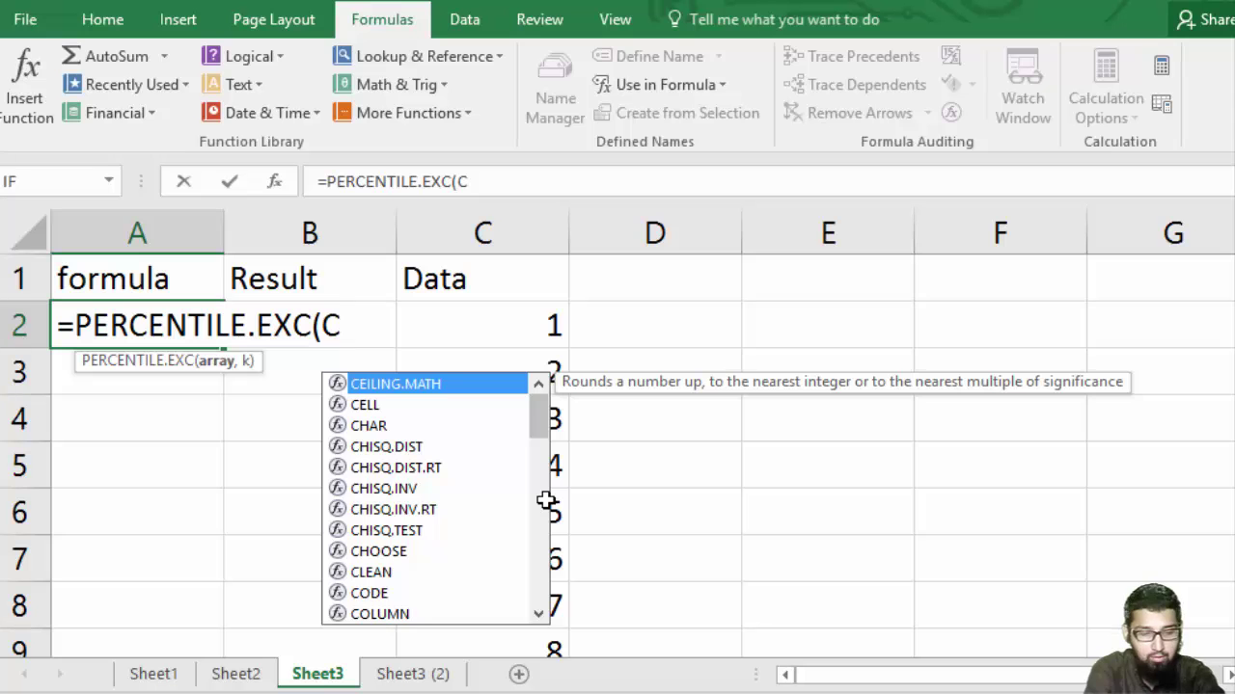
type("2")
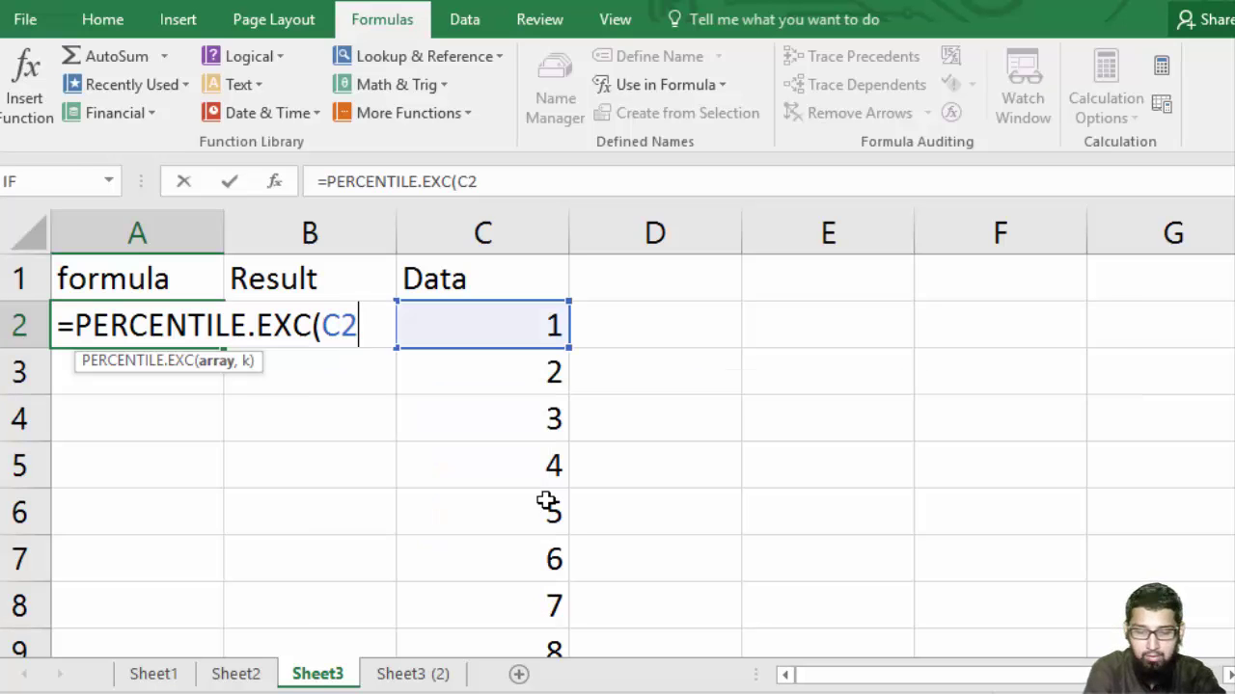
type(":")
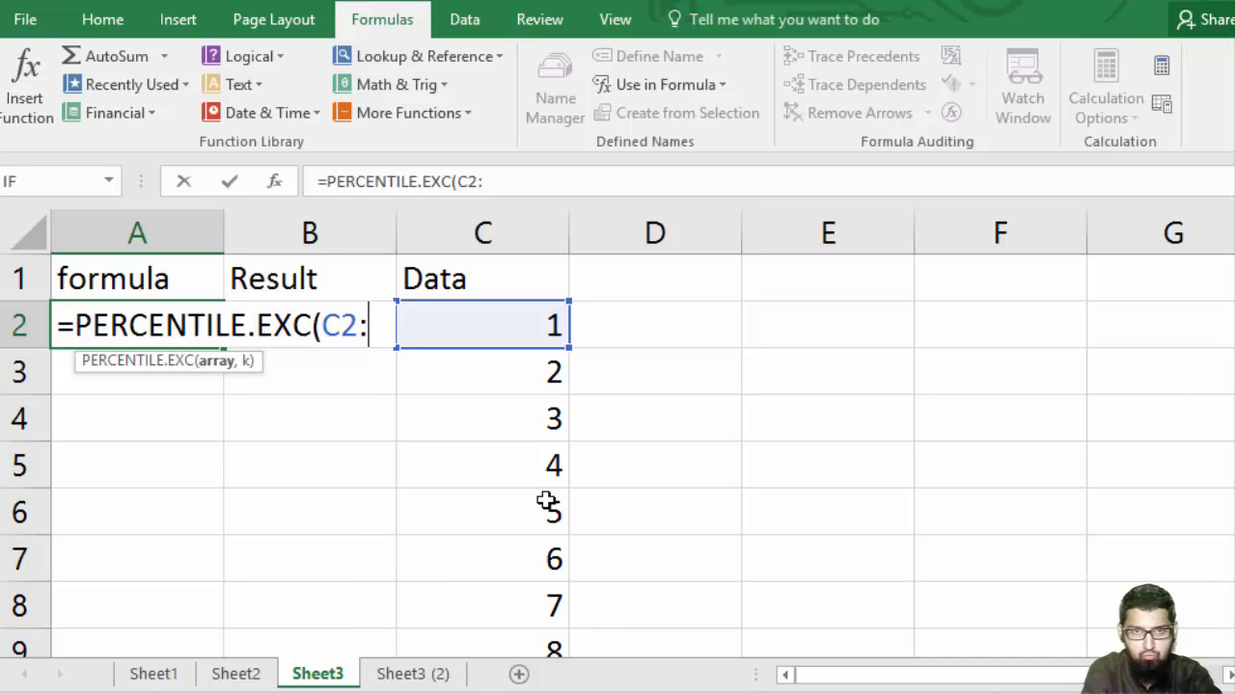
type("C")
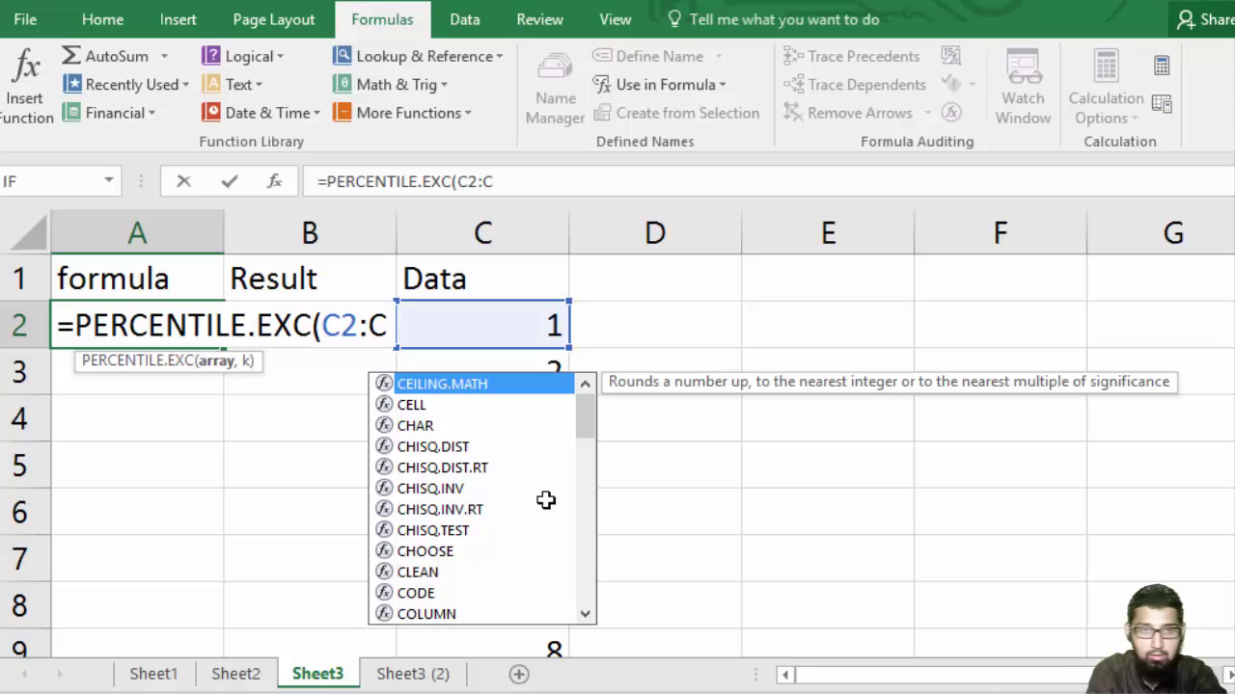
type("1001")
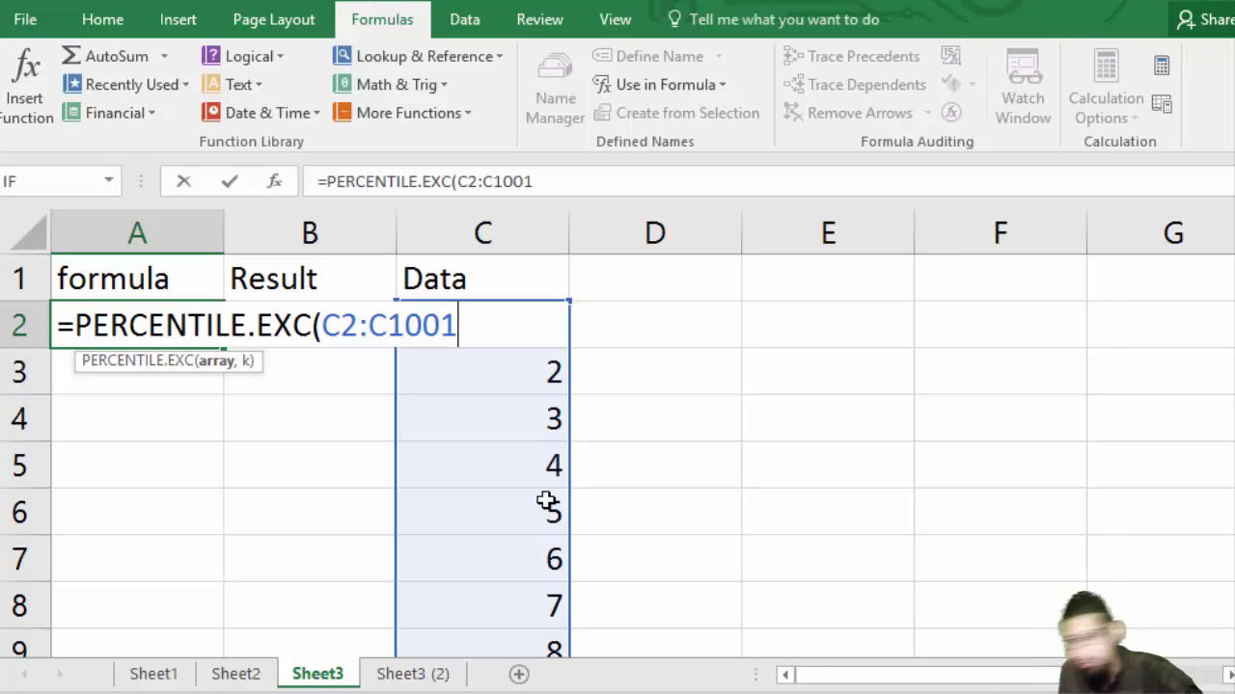
type(",")
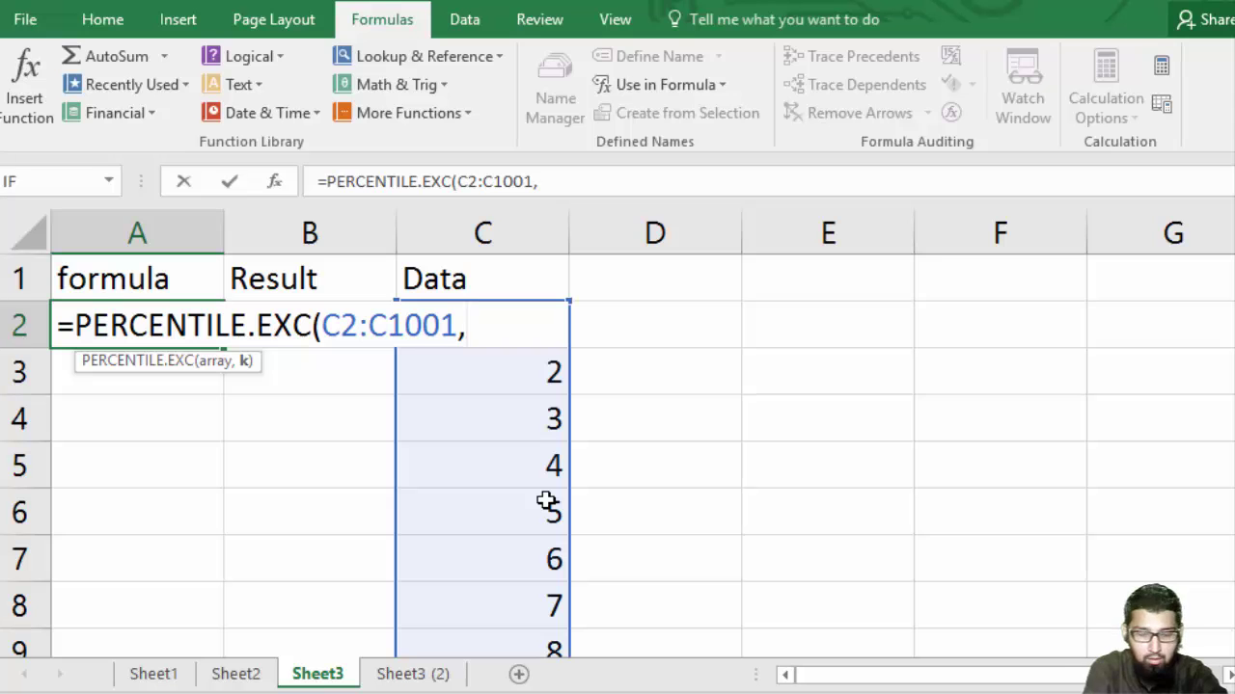
type(".2")
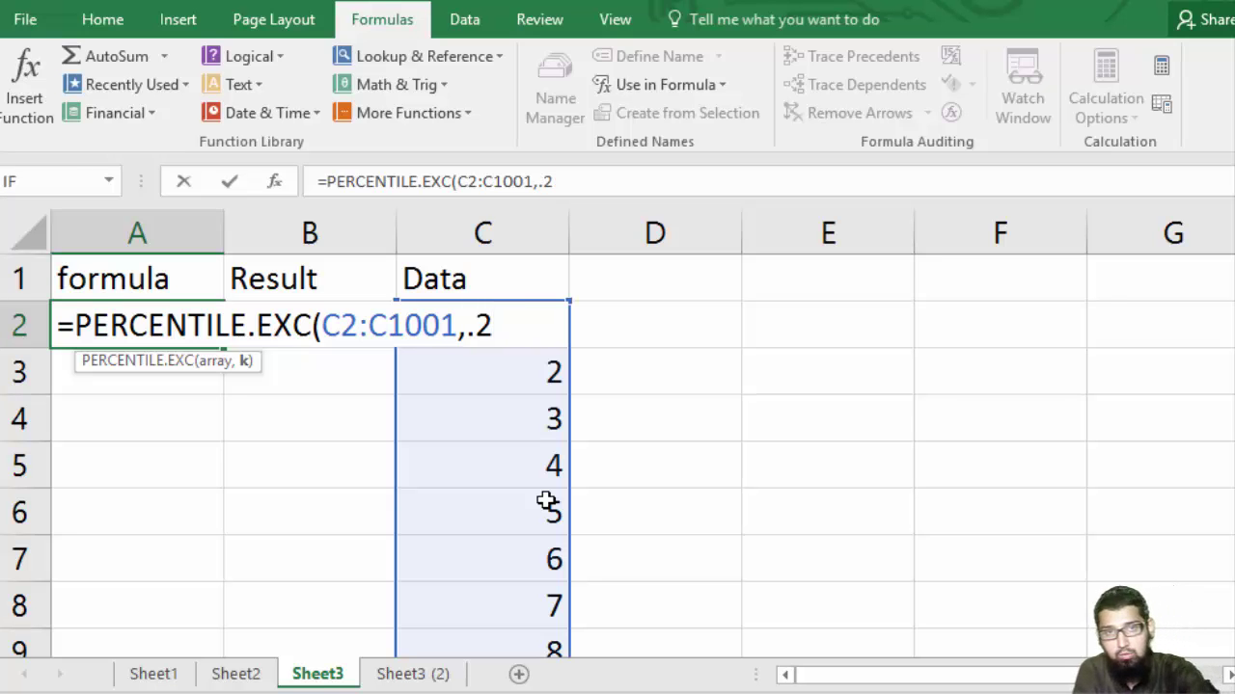
type(")")
key("Return")
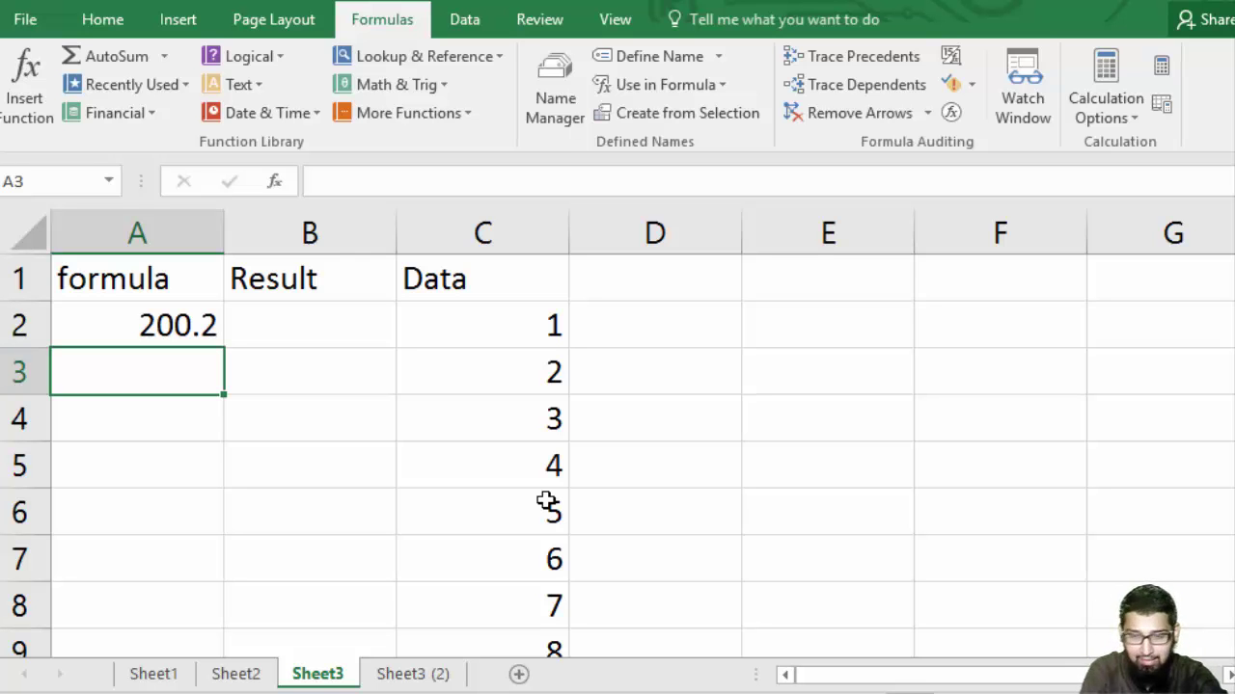
Enter =QUARTILE.EXC(c2:c1001,3) in cell A3 to get the third quartile of the Data column.
type("=")
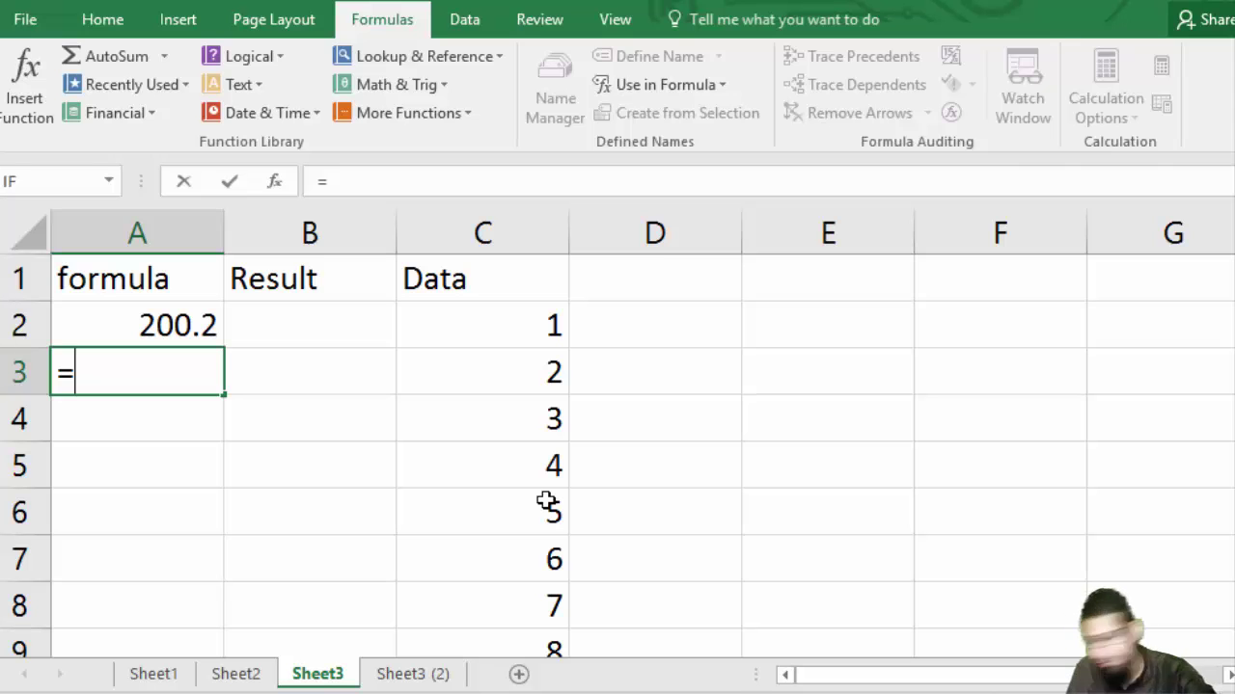
type("qu")
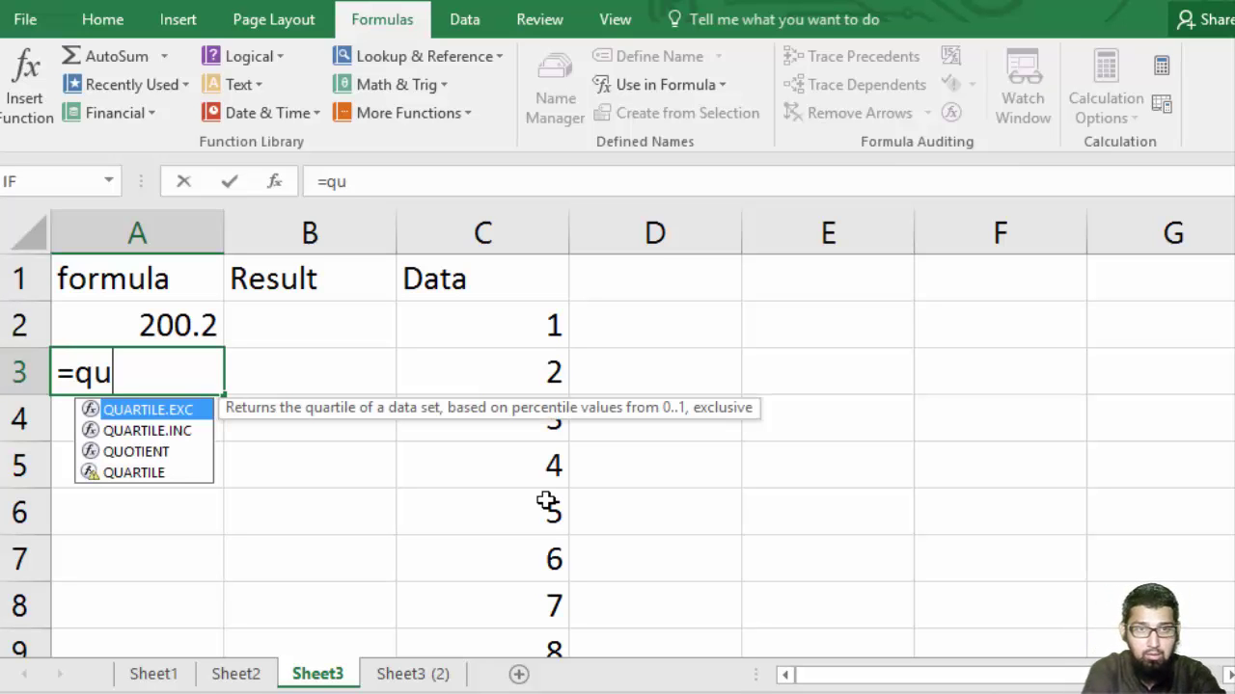
key("Tab")
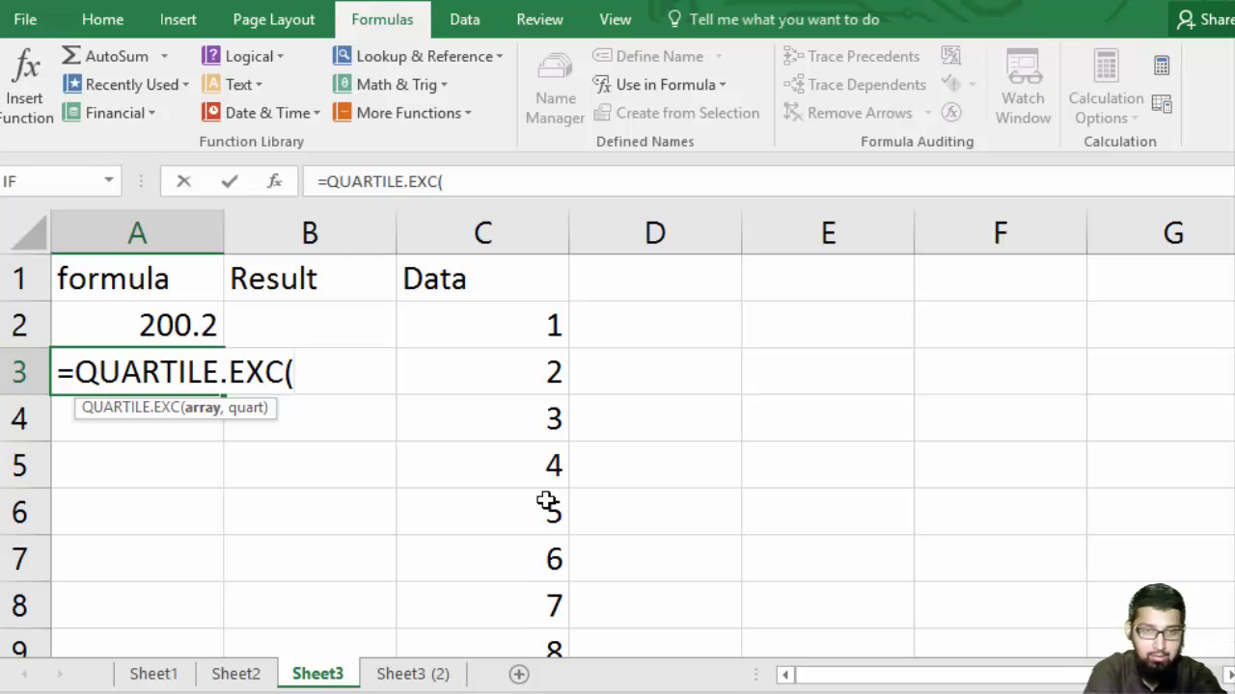
type("c")
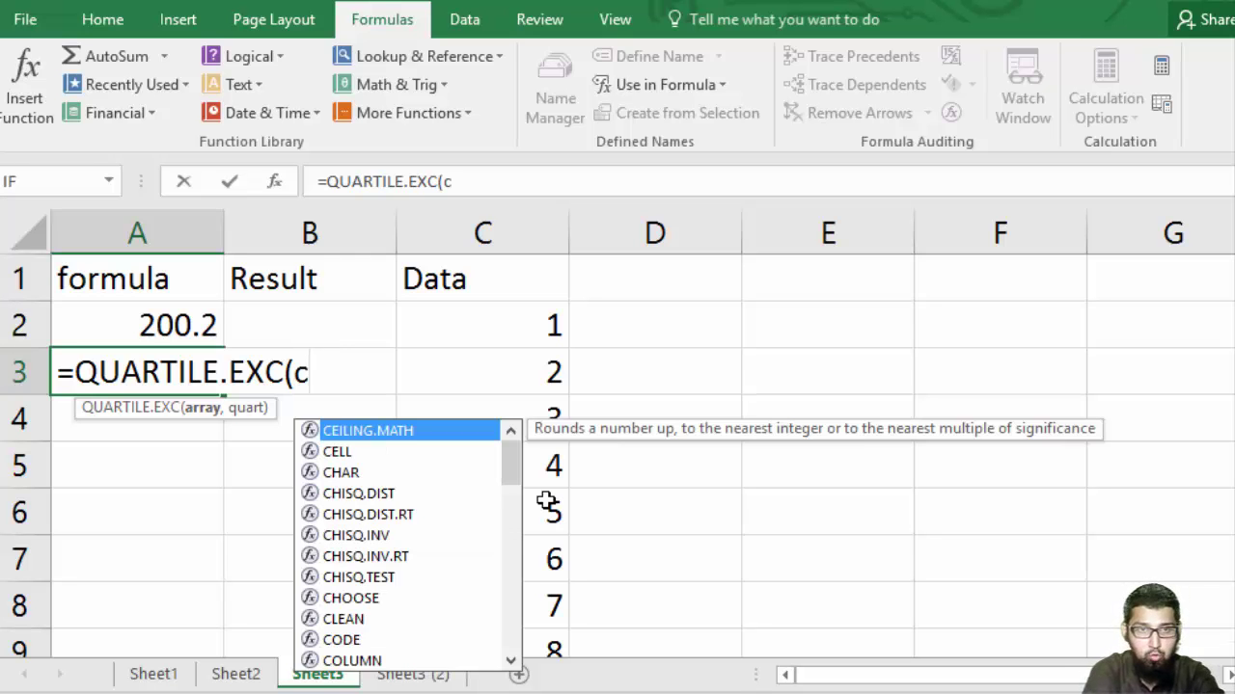
type("2:")
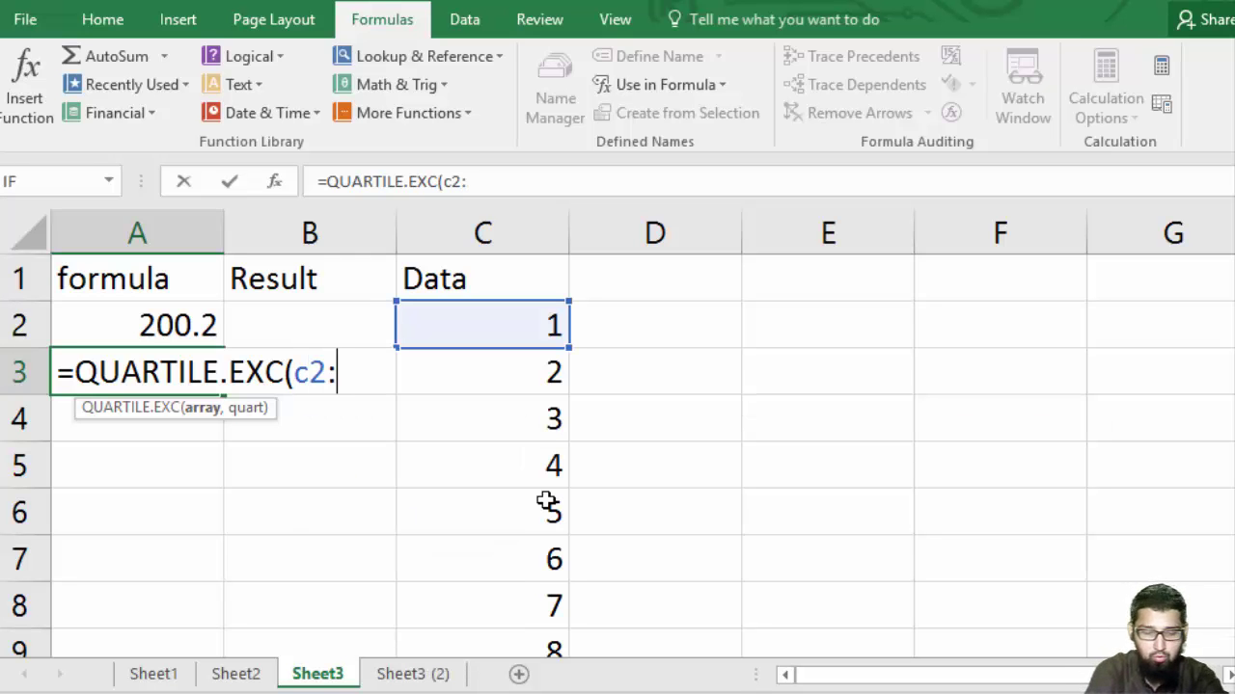
type("c1001")
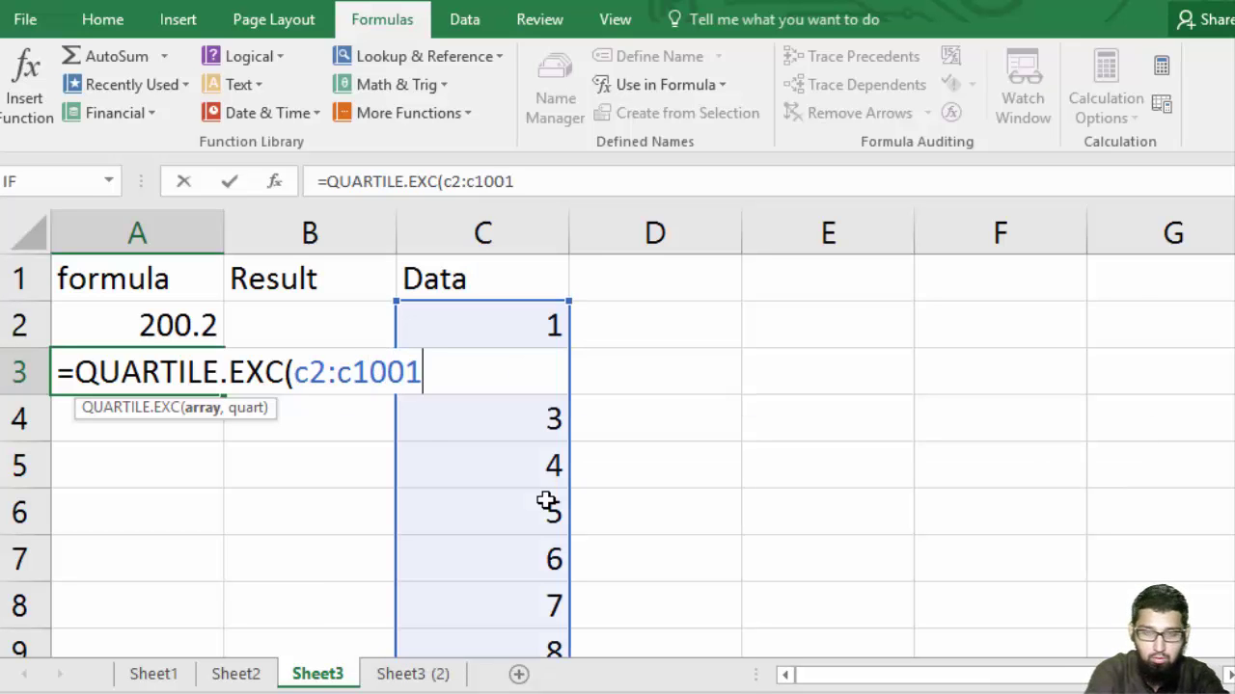
type(",")
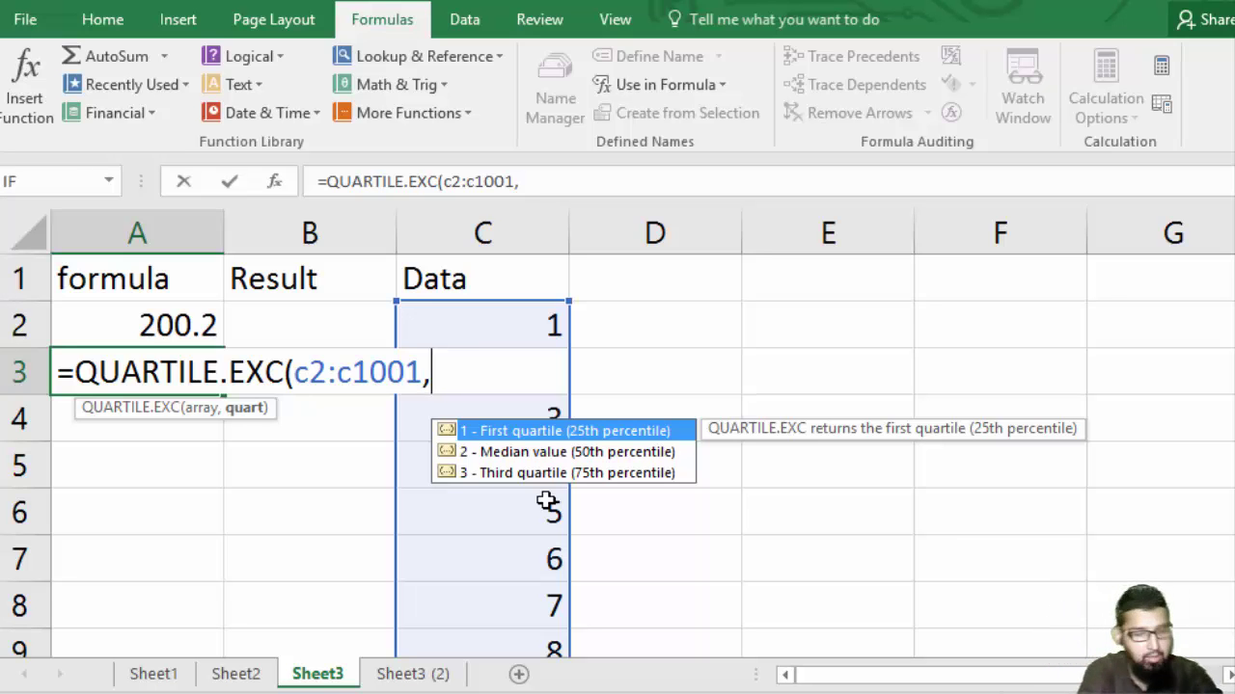
type("3")
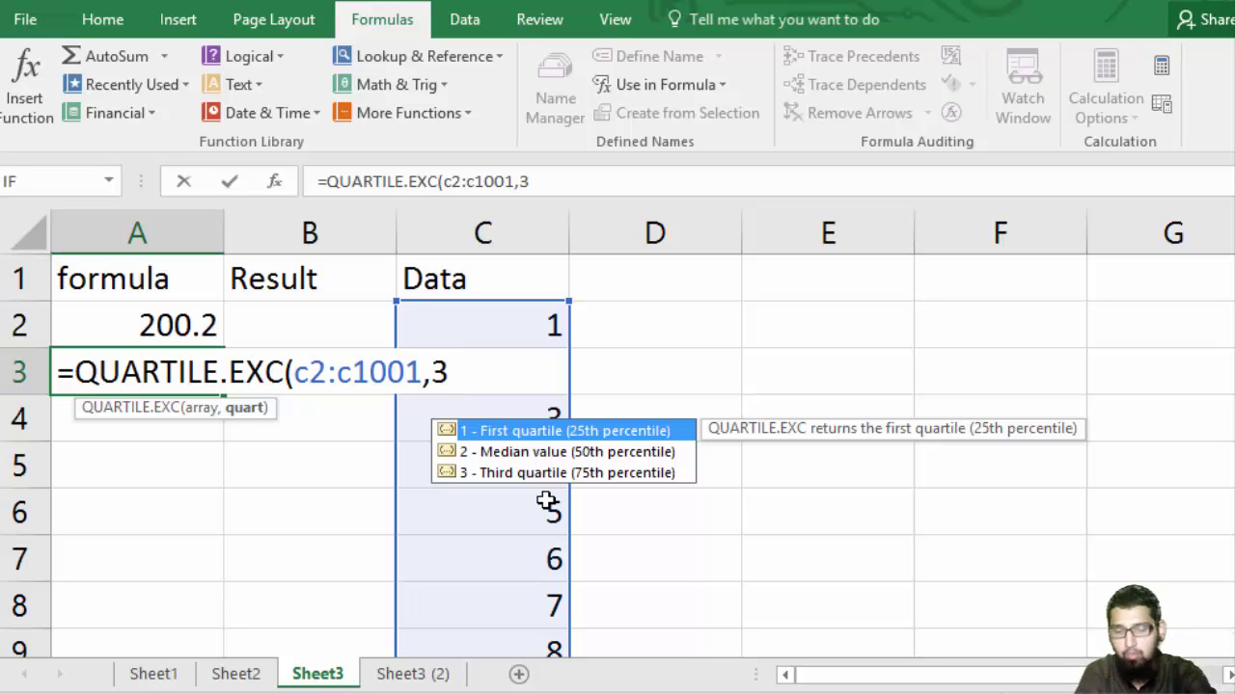
type(")")
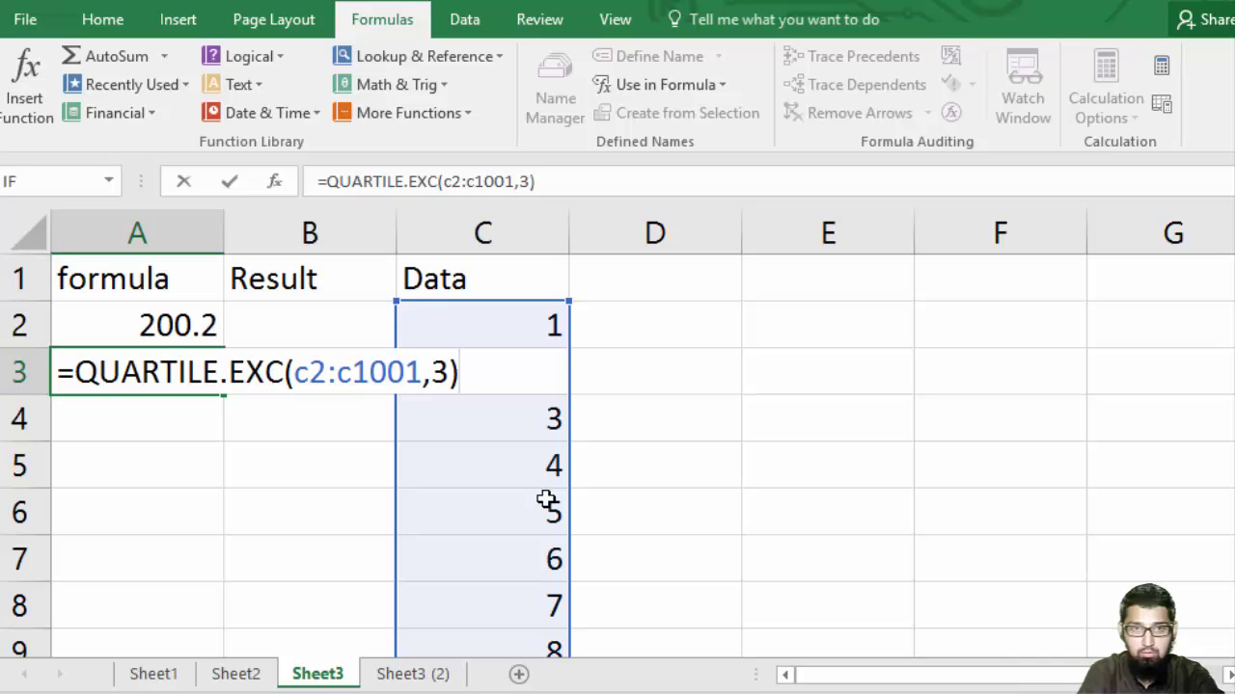
key("Return")
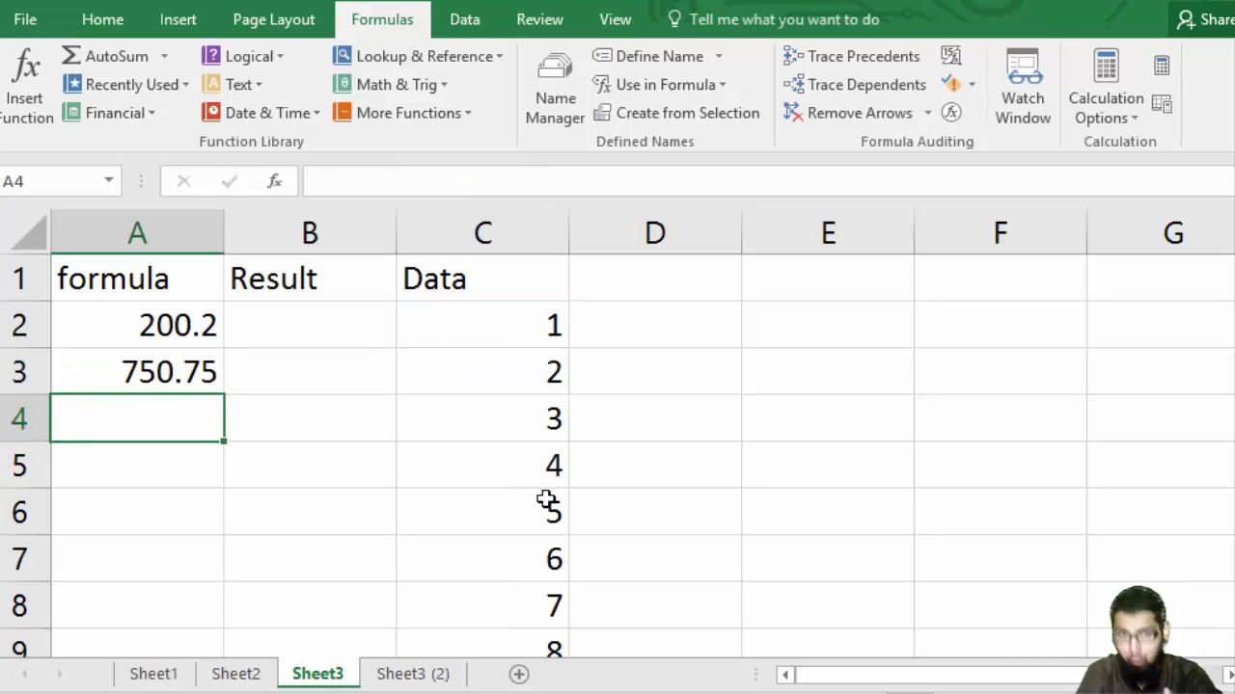
Begin a formula in cell A4 with =rank.
type("=")
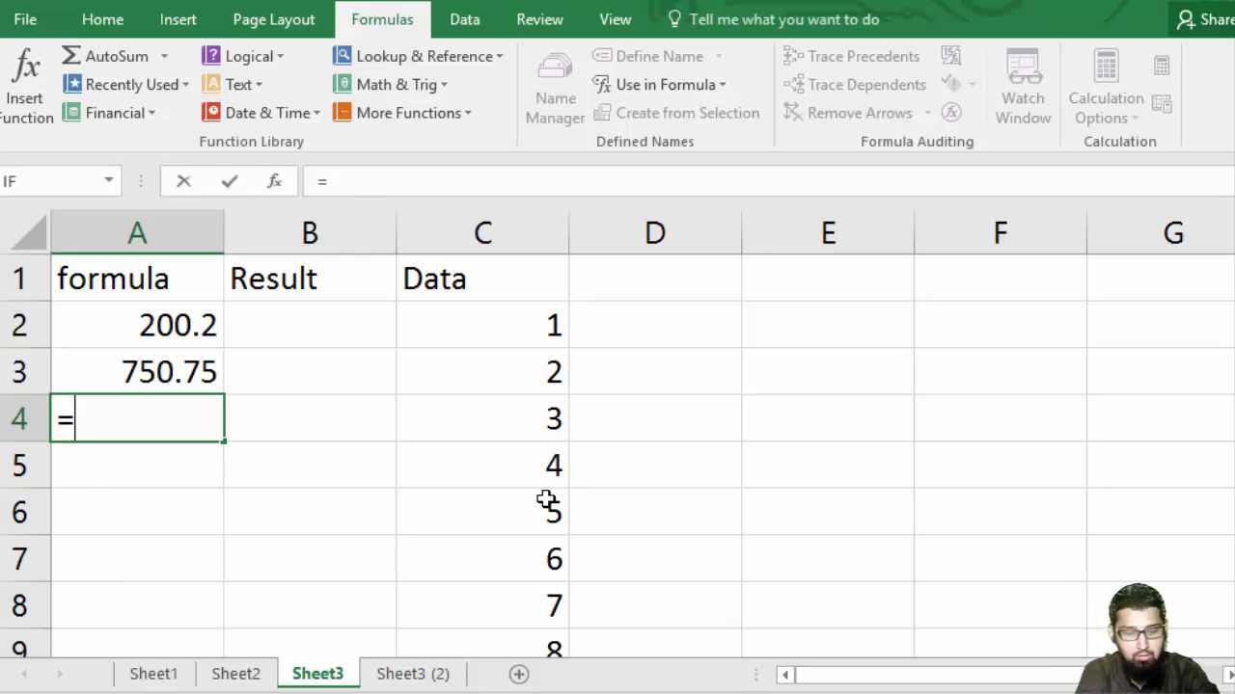
type("rank")
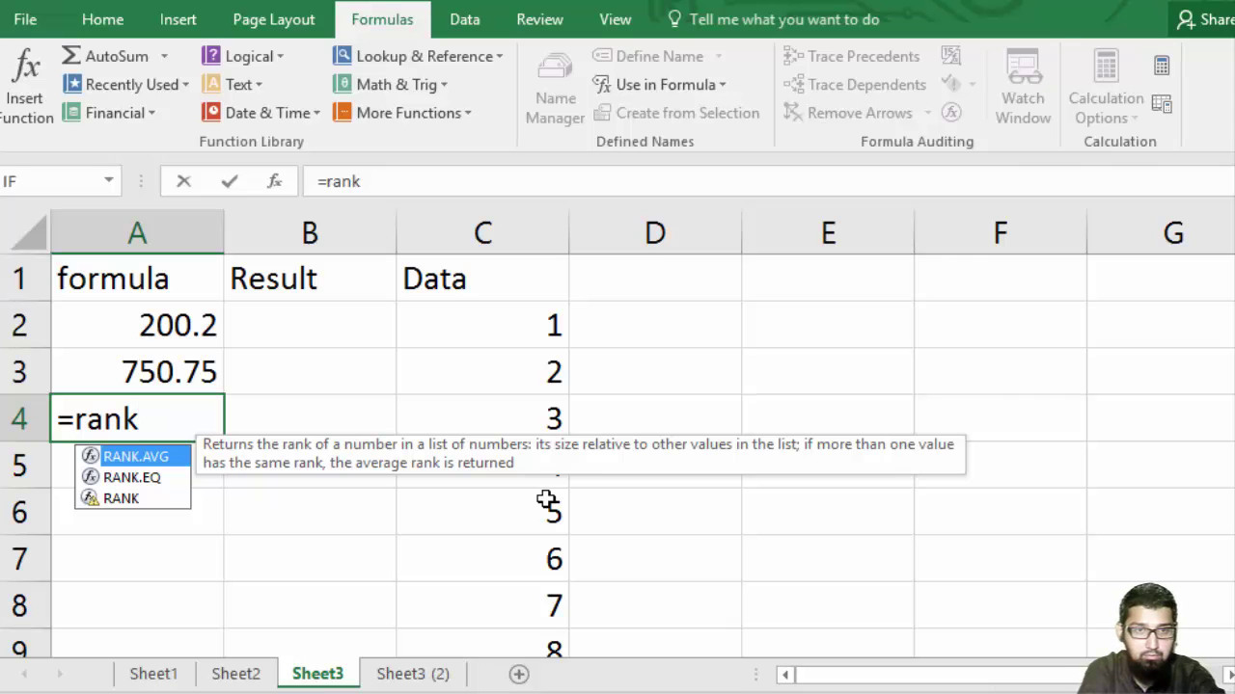
key("Tab")
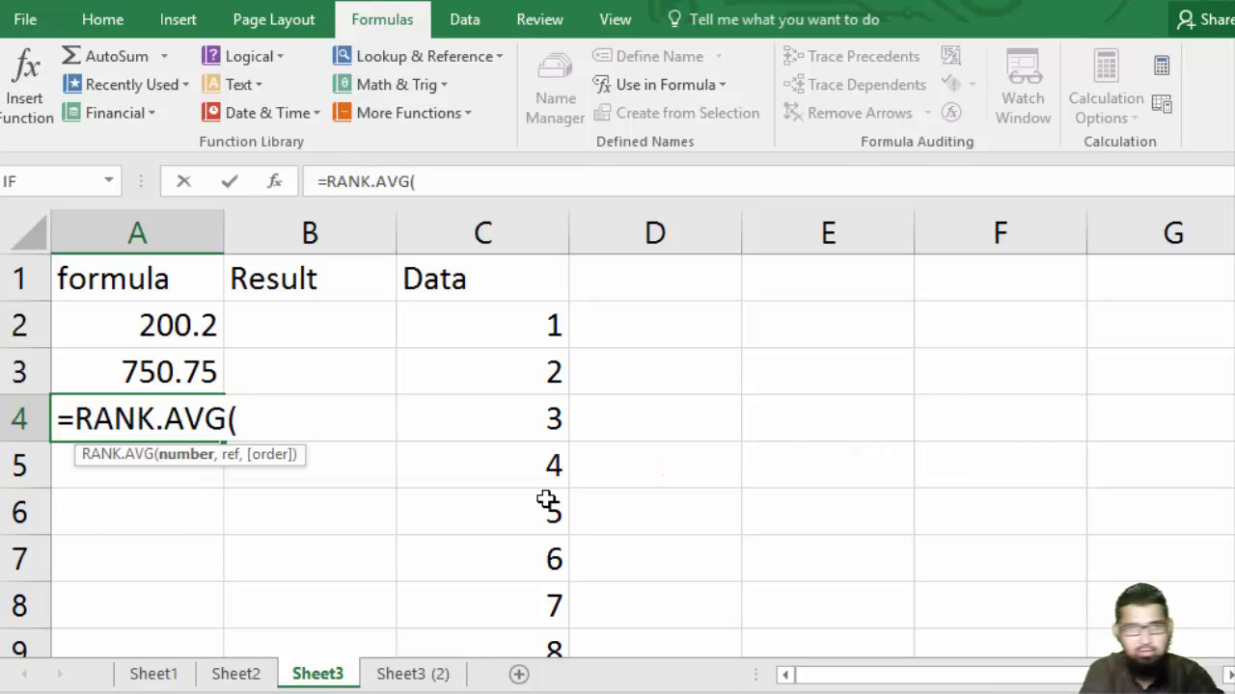
key("BackSpace")
key("BackSpace")
key("BackSpace")
key("BackSpace")
key("BackSpace")
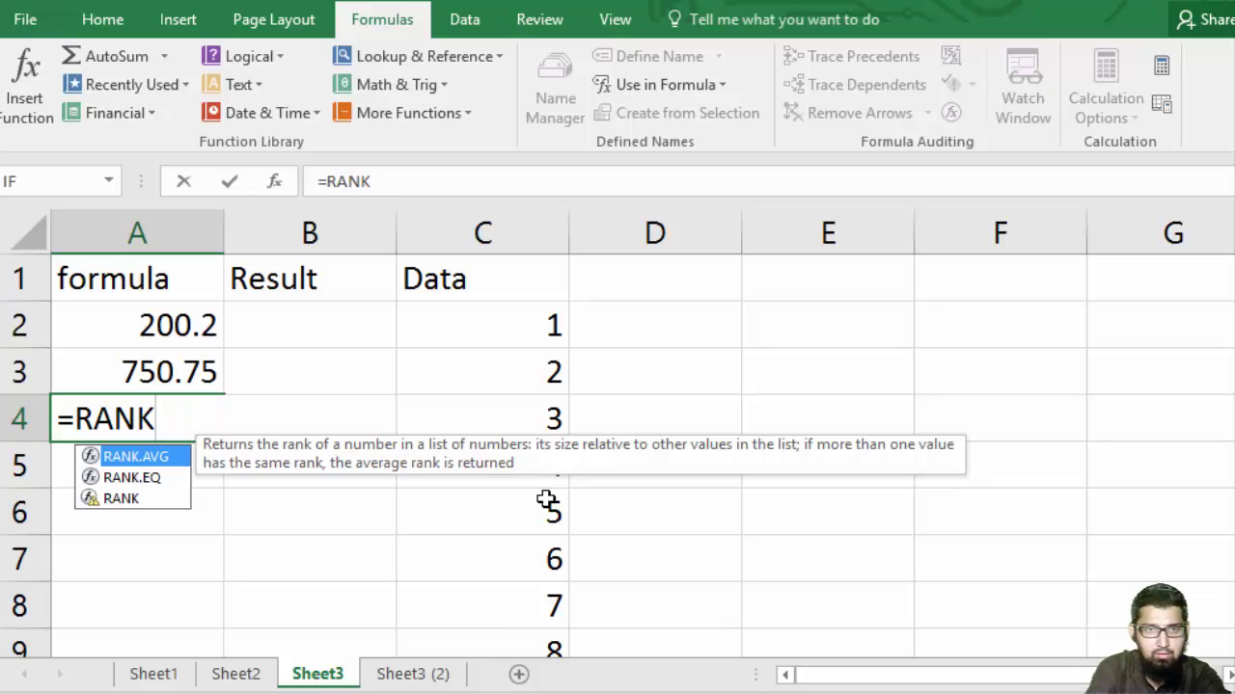
Complete the cell A4 formula as =RANK(50,c2:c1000,0) to rank 50 in descending order within the Data column.
key("Down")
key("Down")
key("Tab")
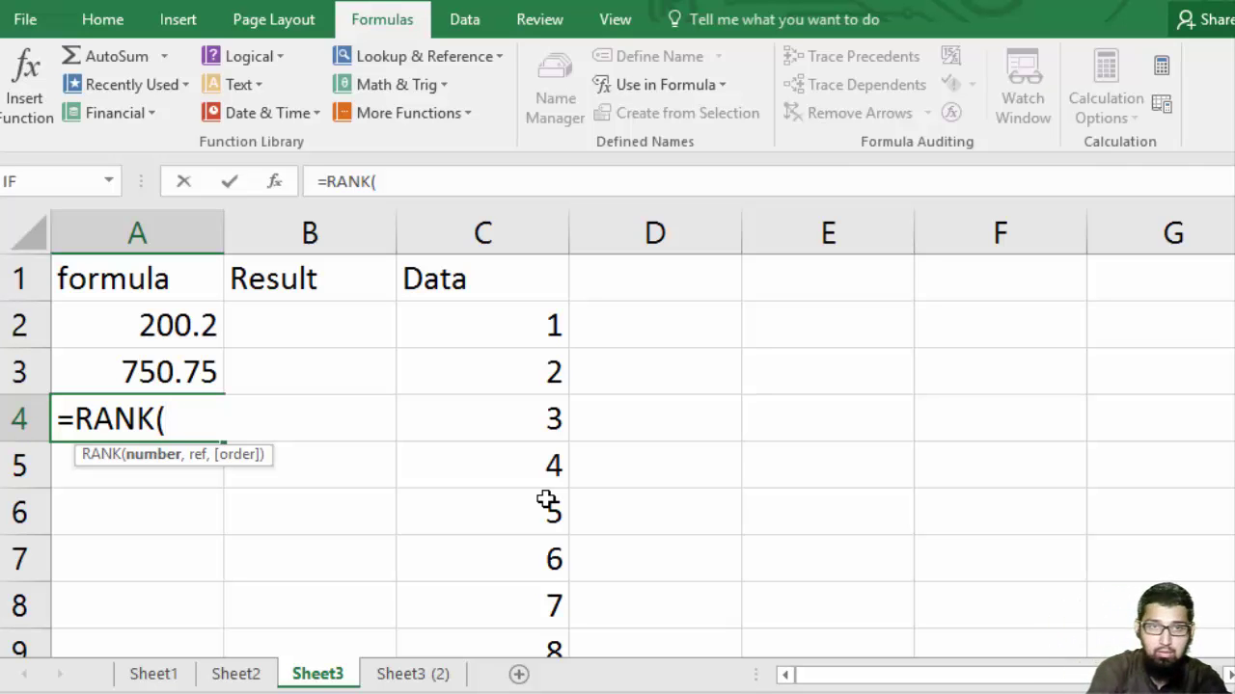
type("50,")
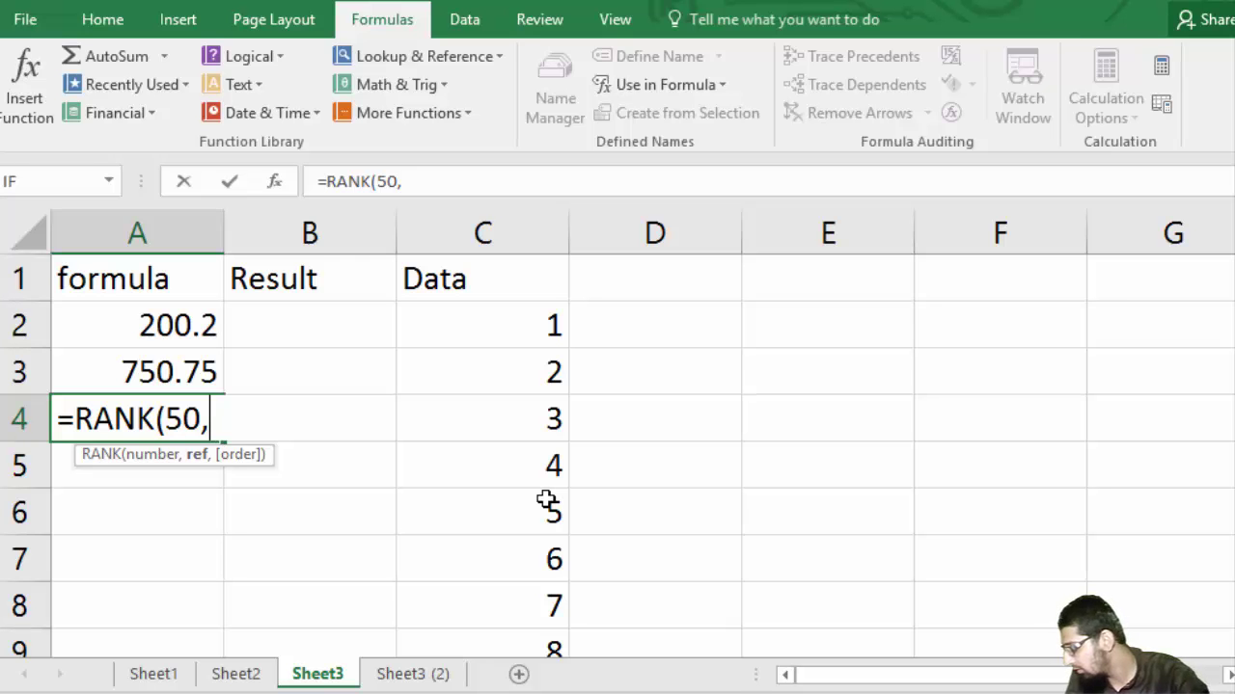
type("c")
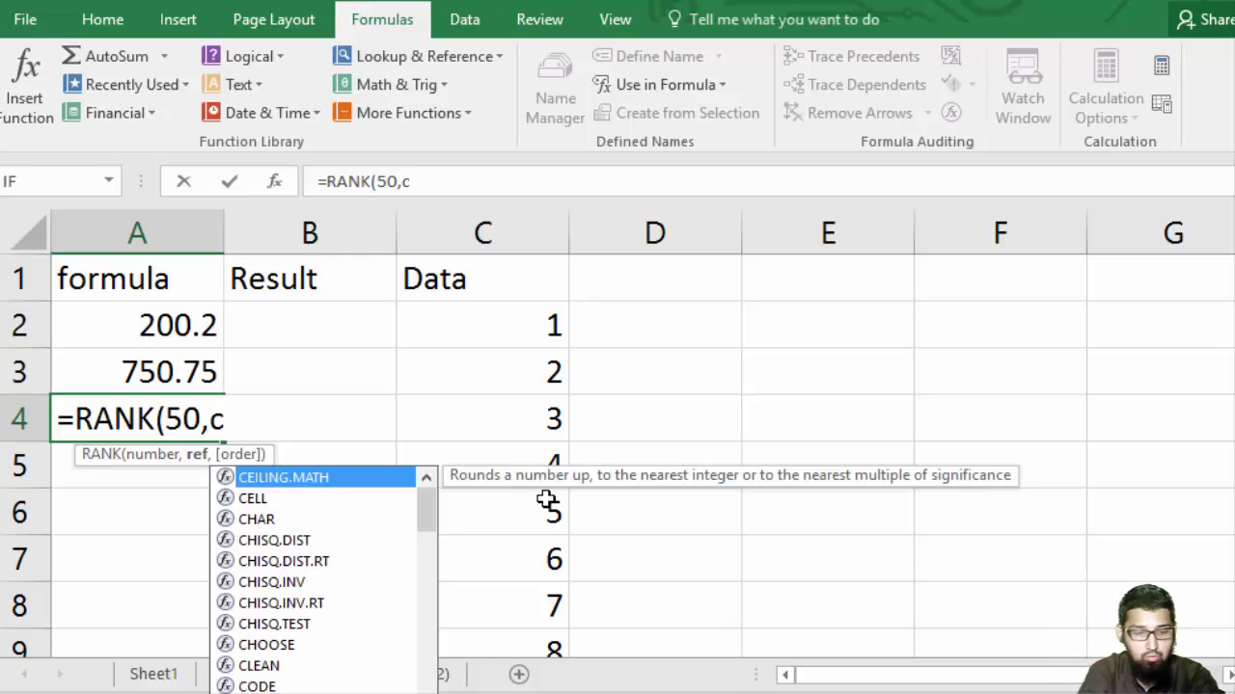
type("2")
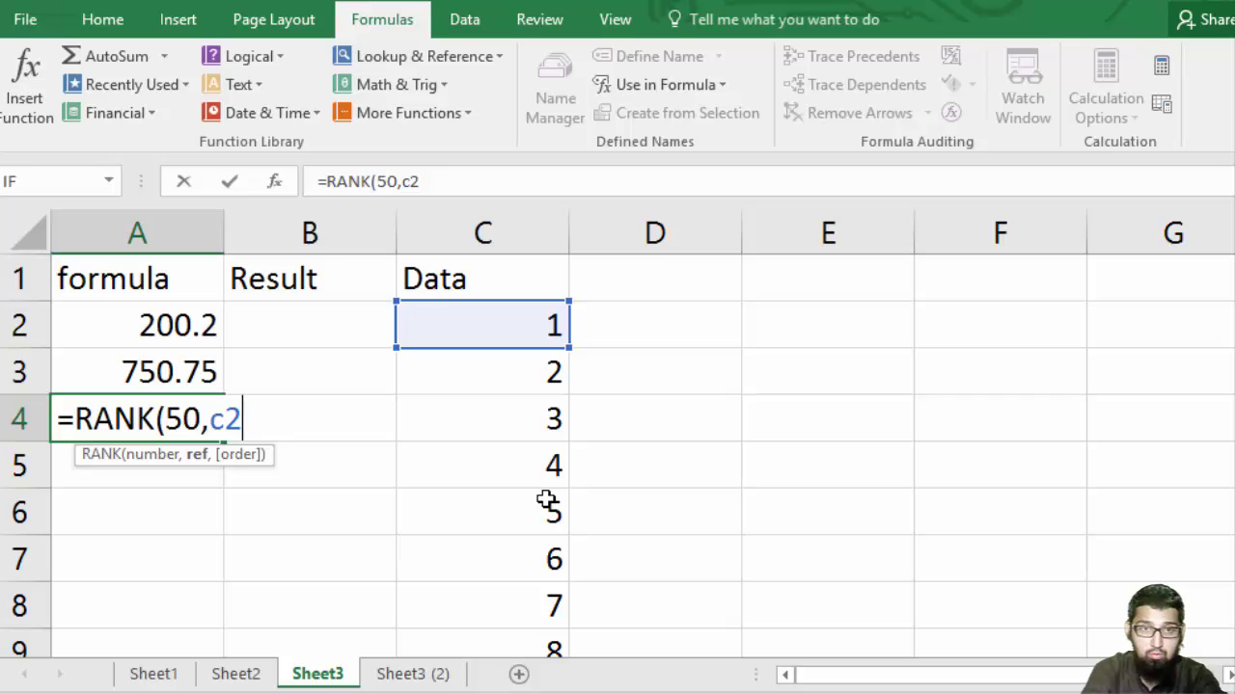
type(":c1000")
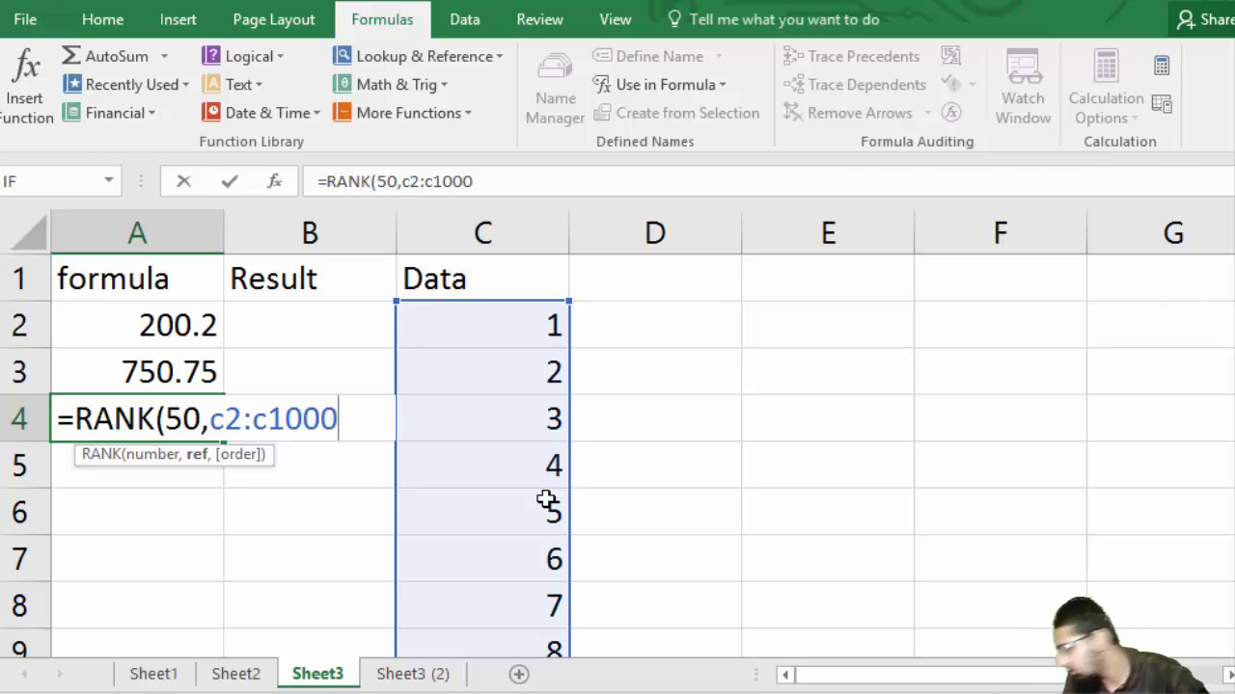
type(",")
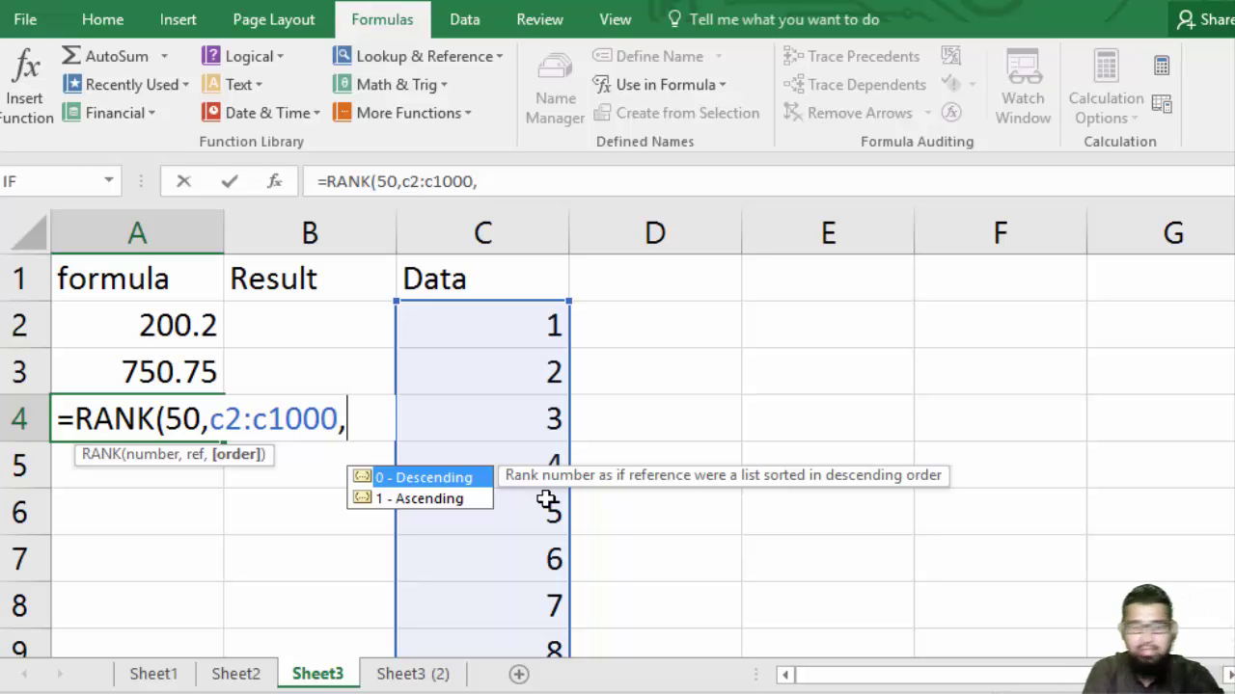
type("0")
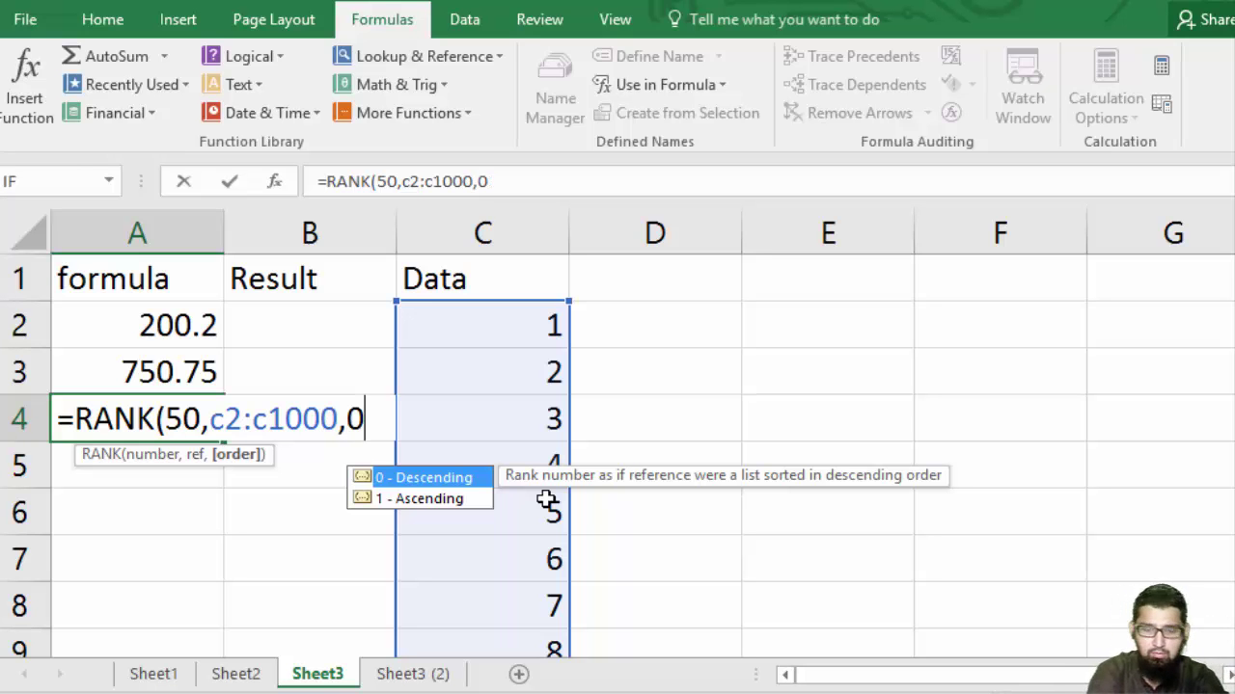
type(")")
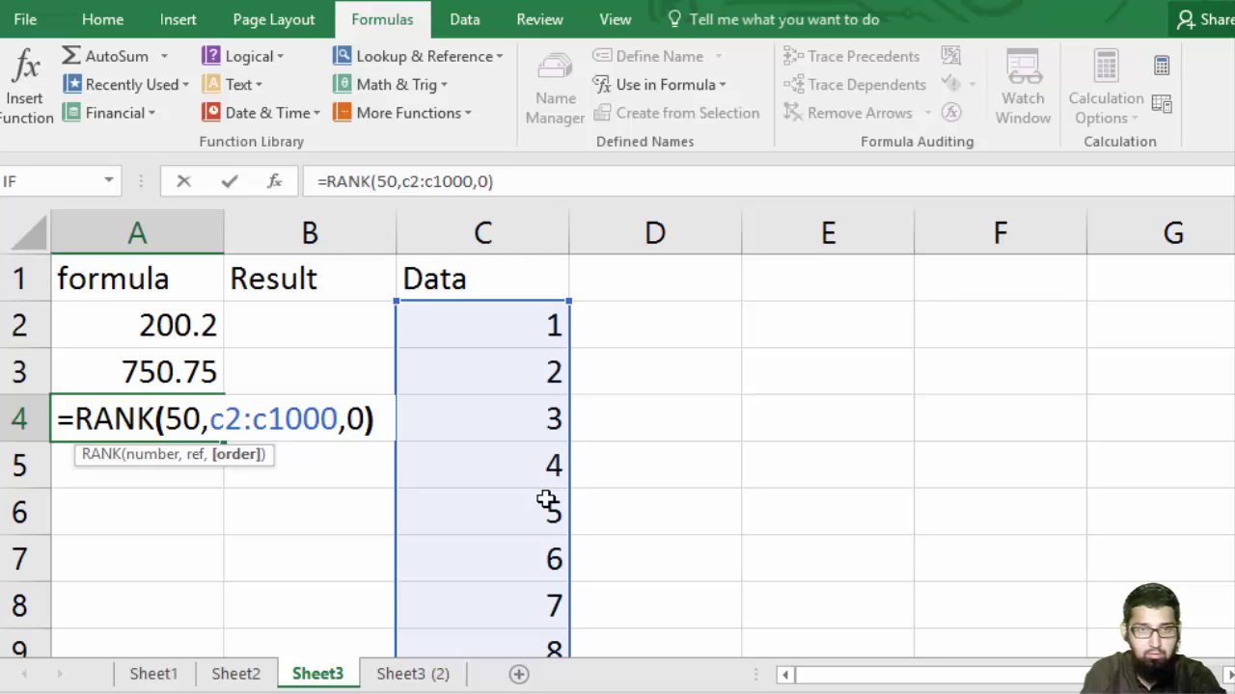
key("Tab")
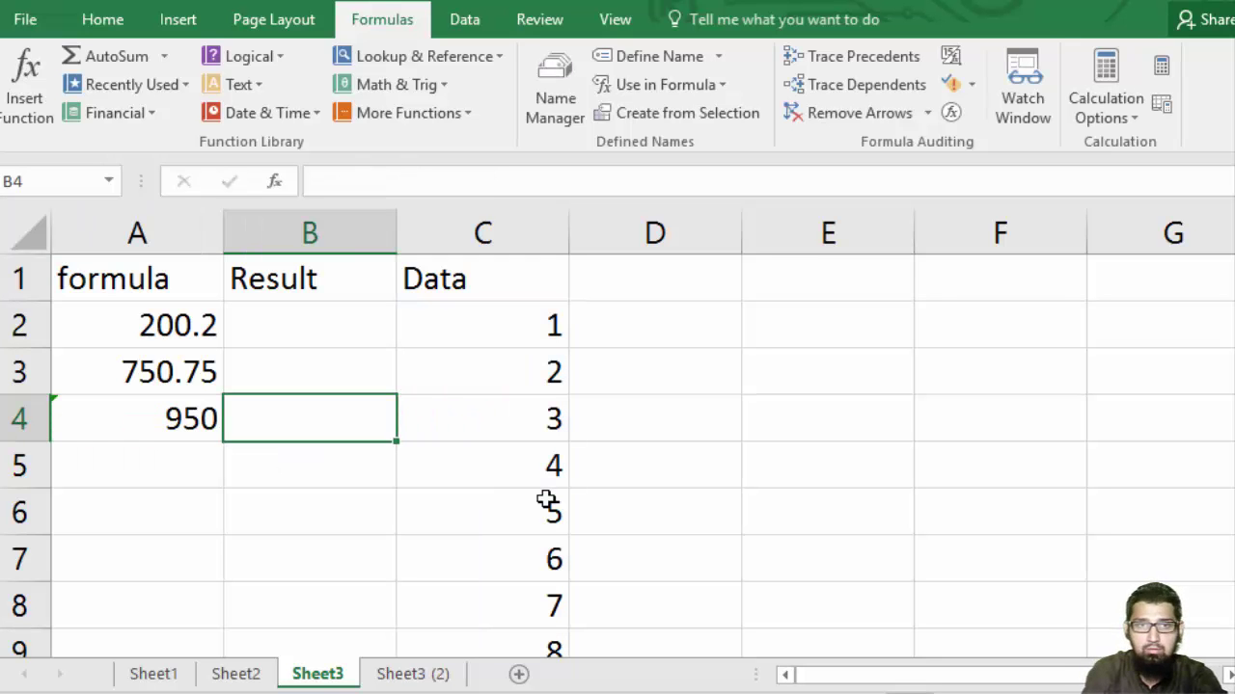
key("Return")
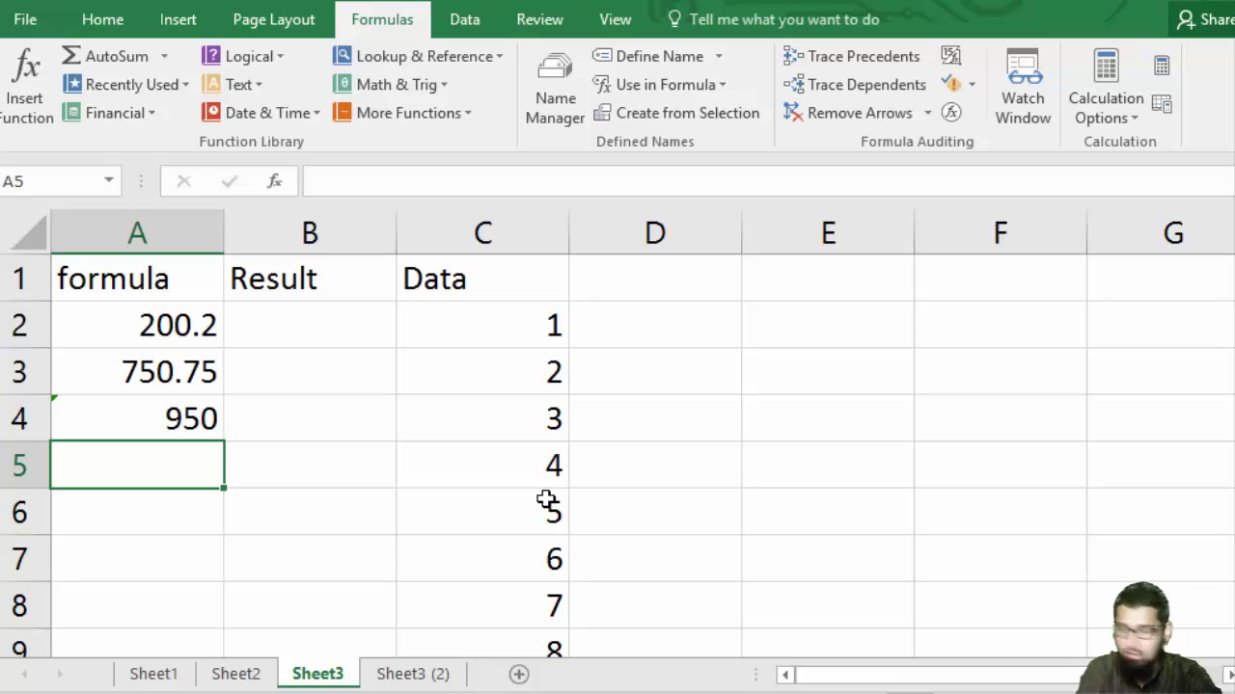
Enter =STDEV.S(c2:c1001) in cell A5 to get the sample standard deviation of the Data column.
key("F2")
type("=")
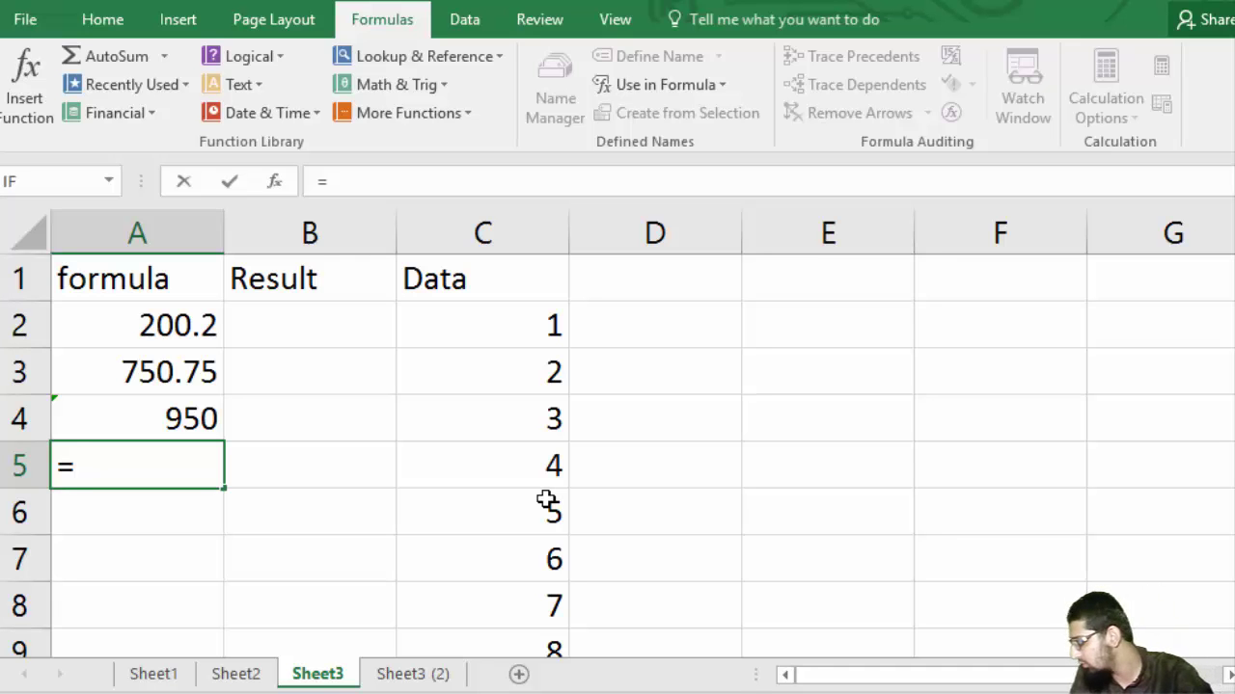
type("st")
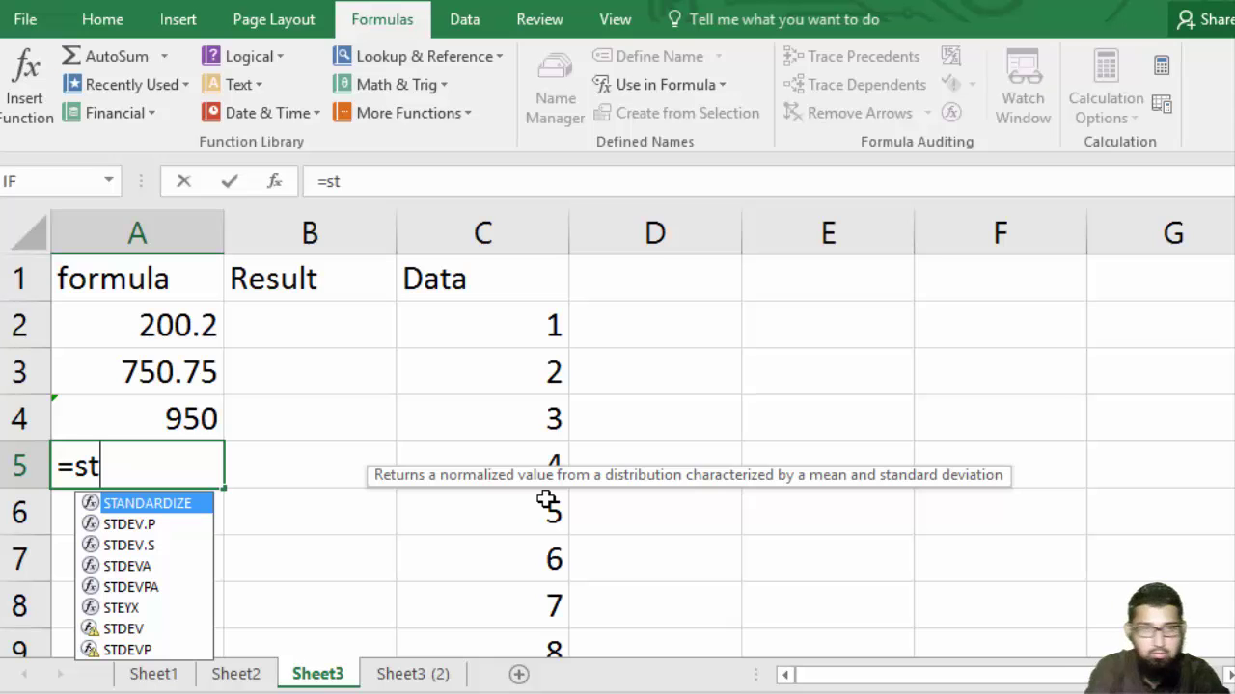
key("Down")
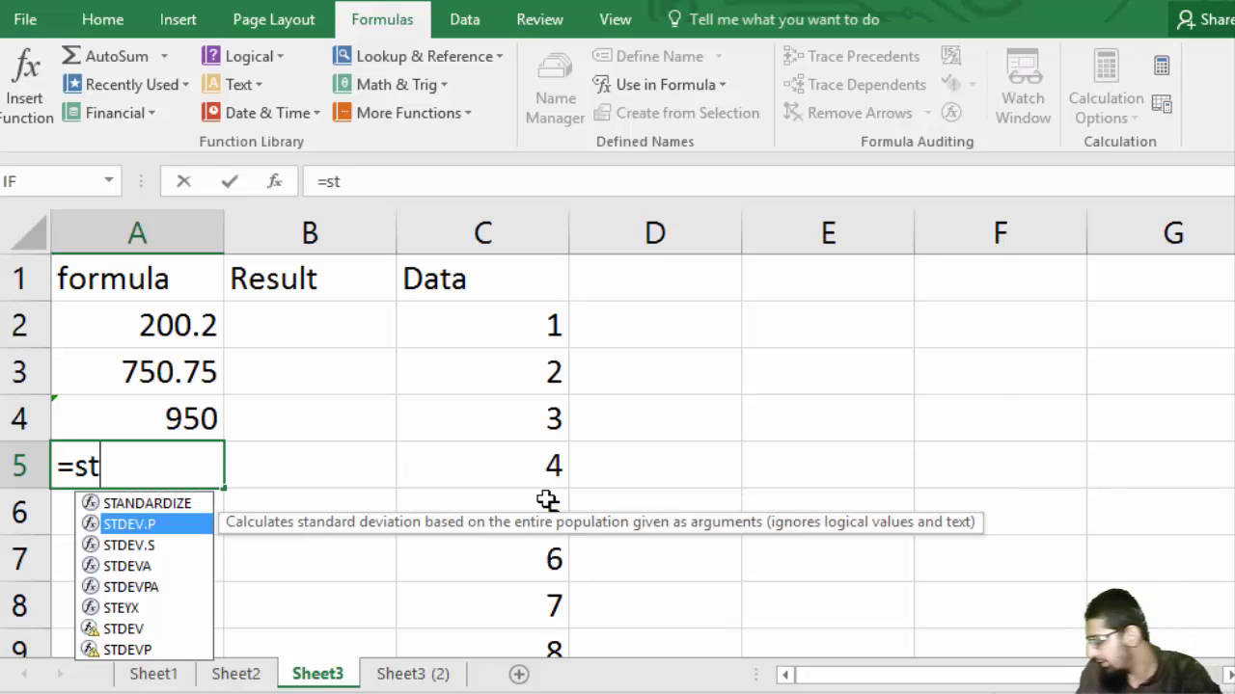
key("Down")
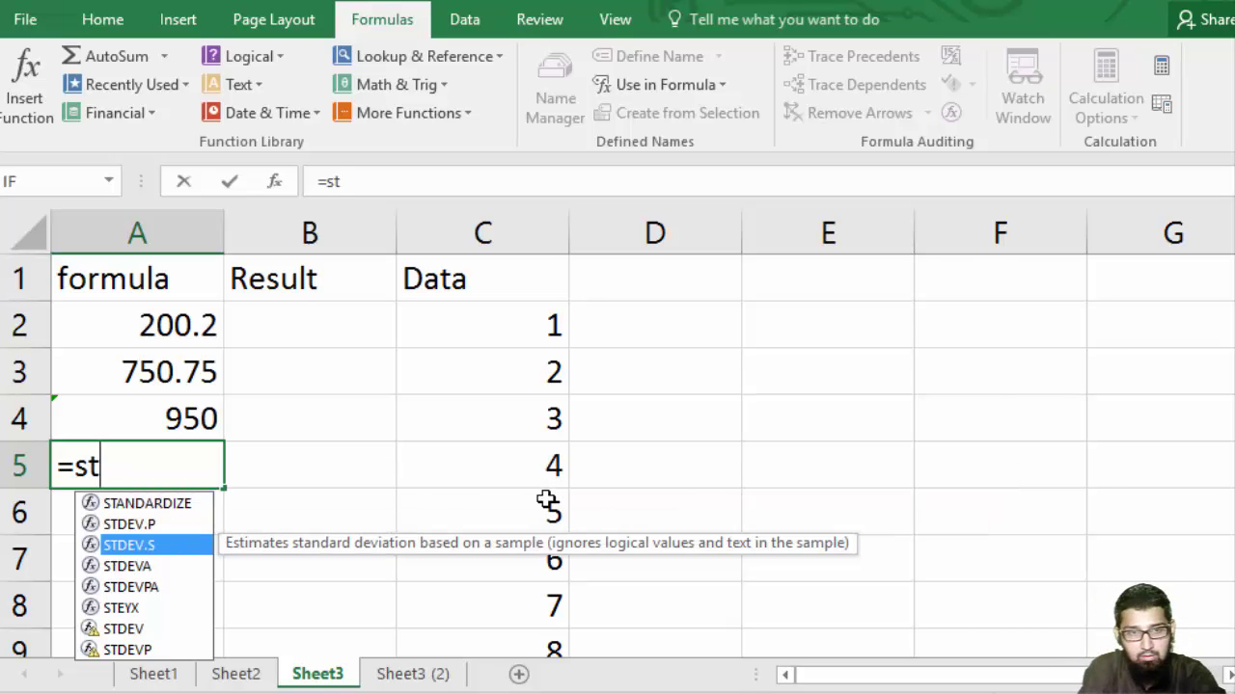
key("Tab")
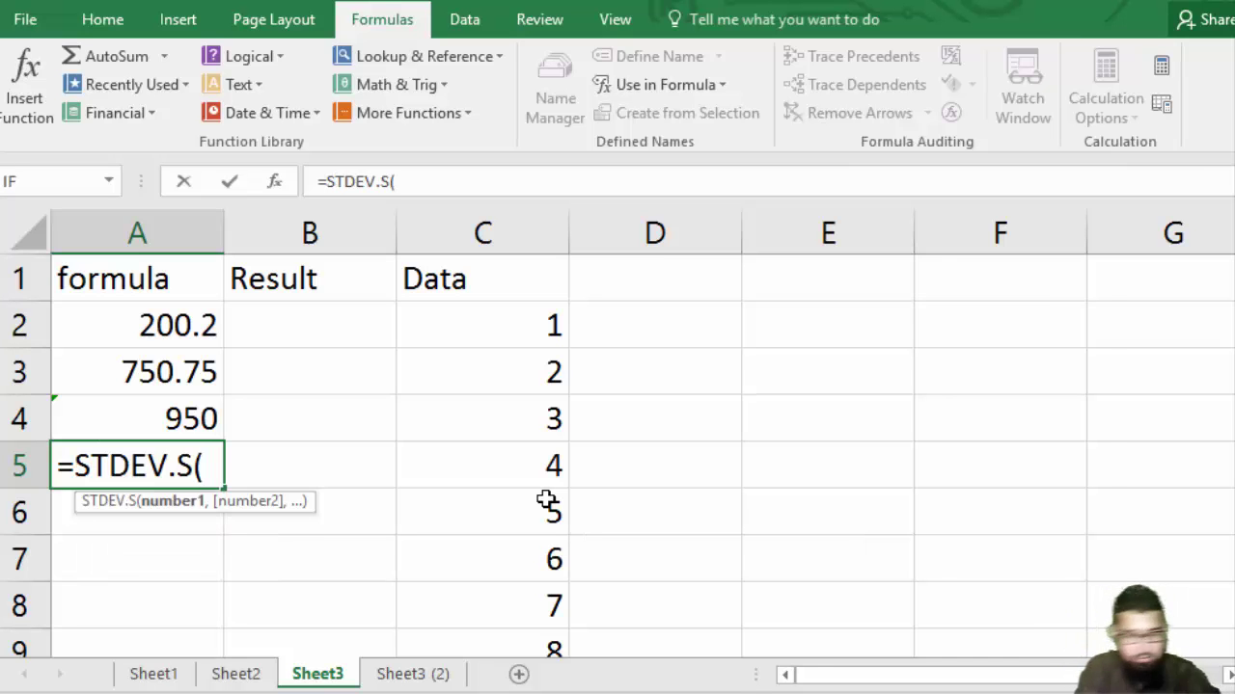
type("c2")
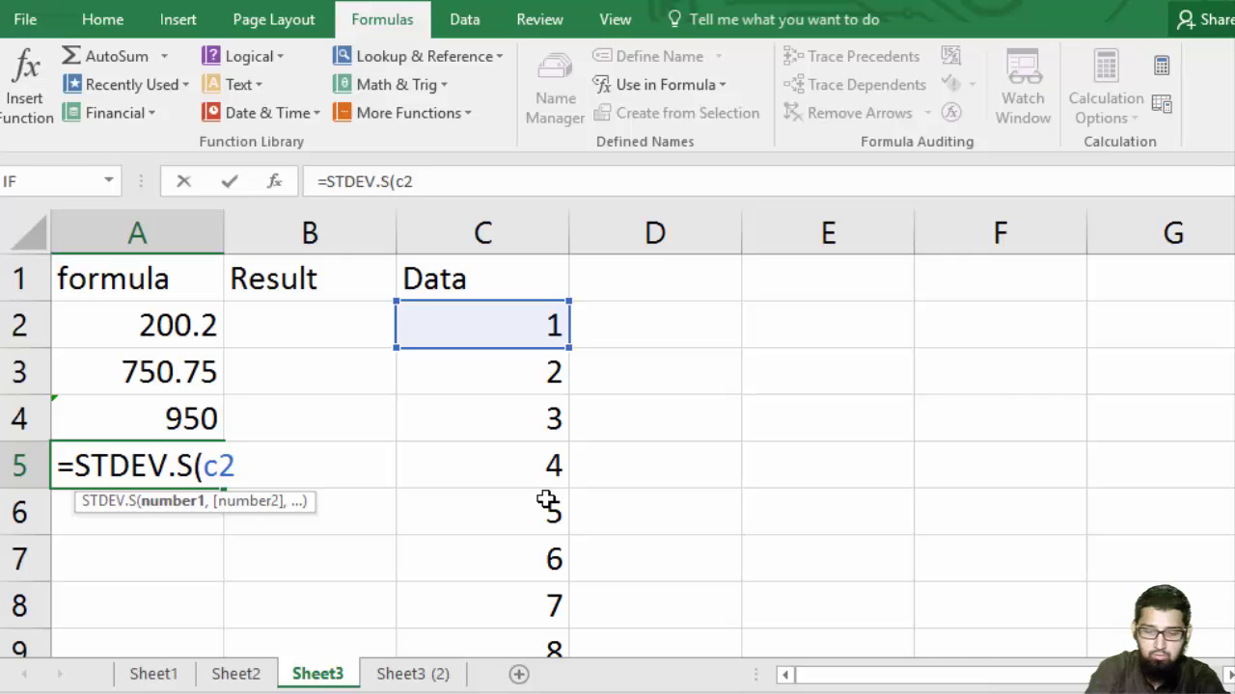
type(":c")
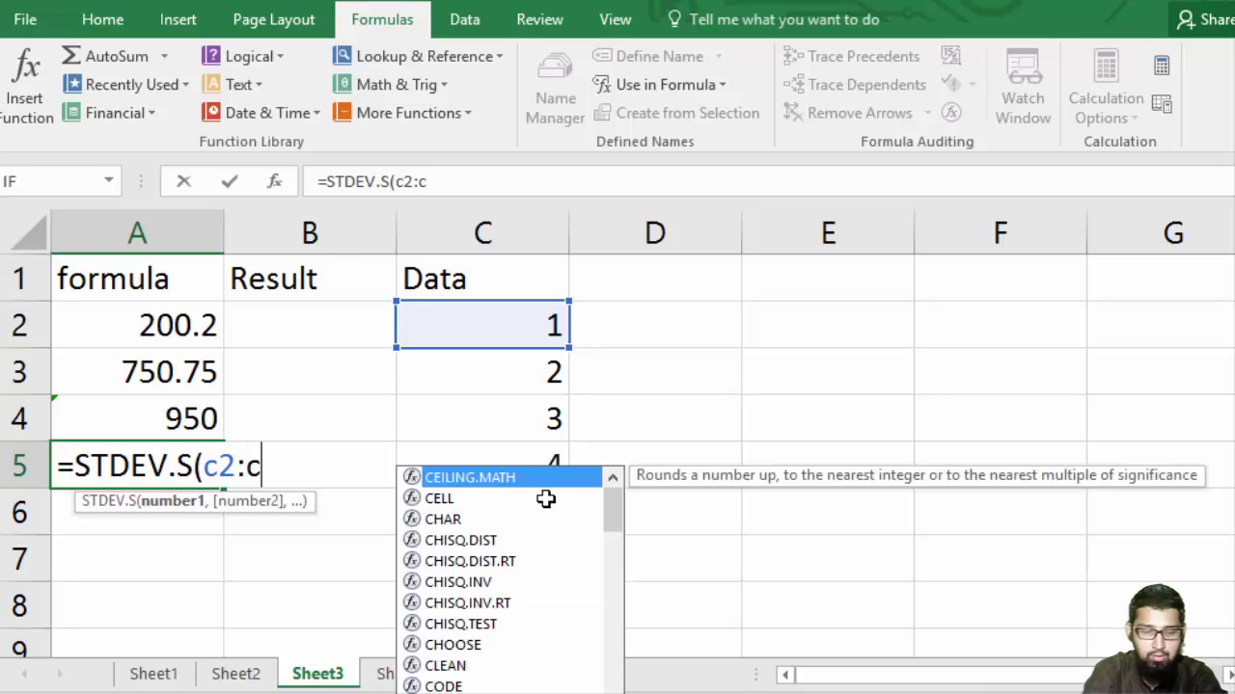
type("1001")
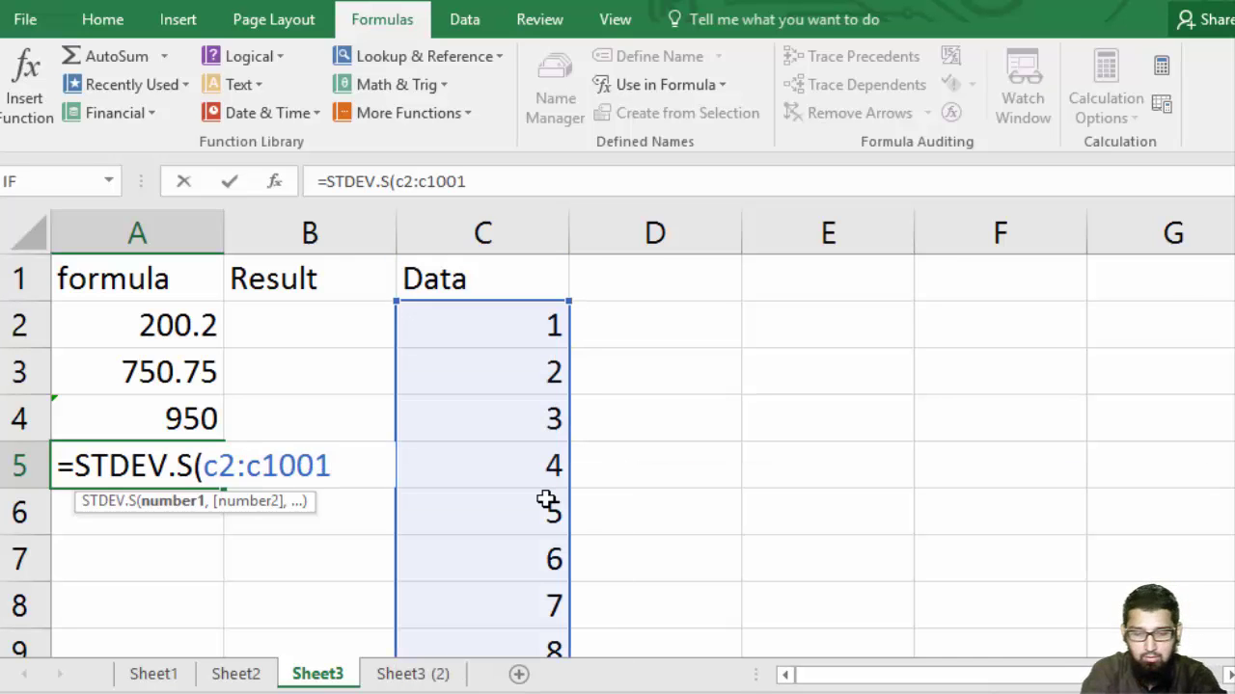
type(")")
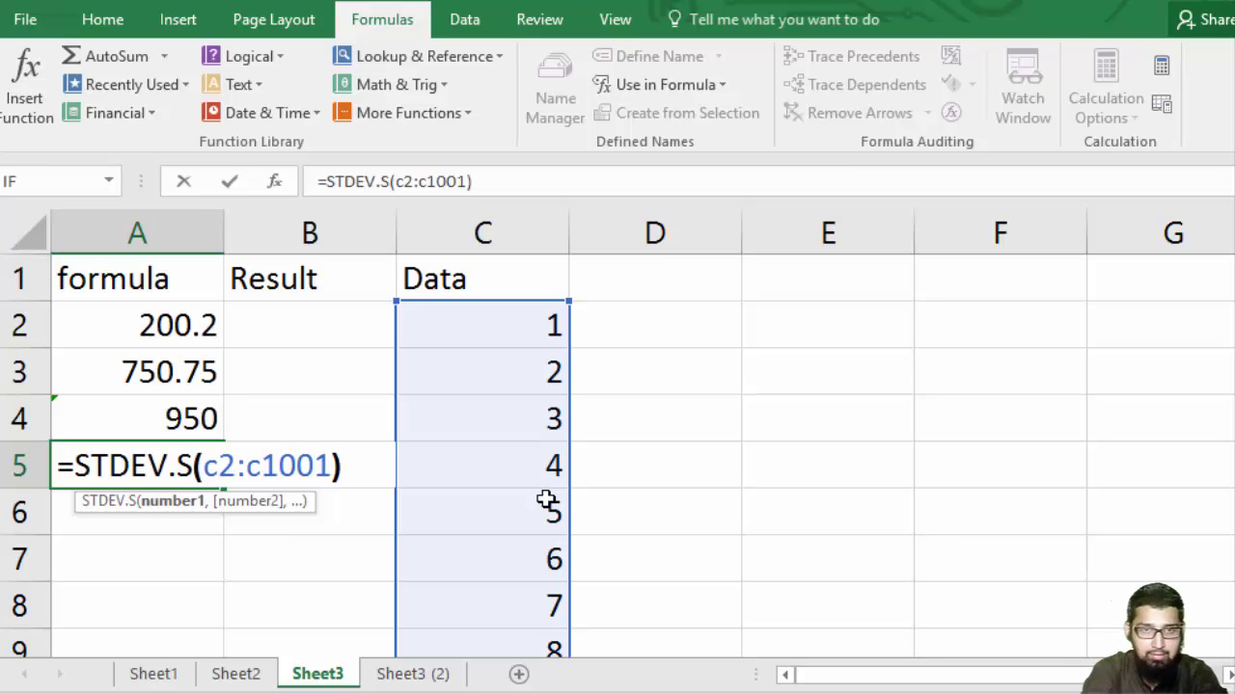
key("Tab")
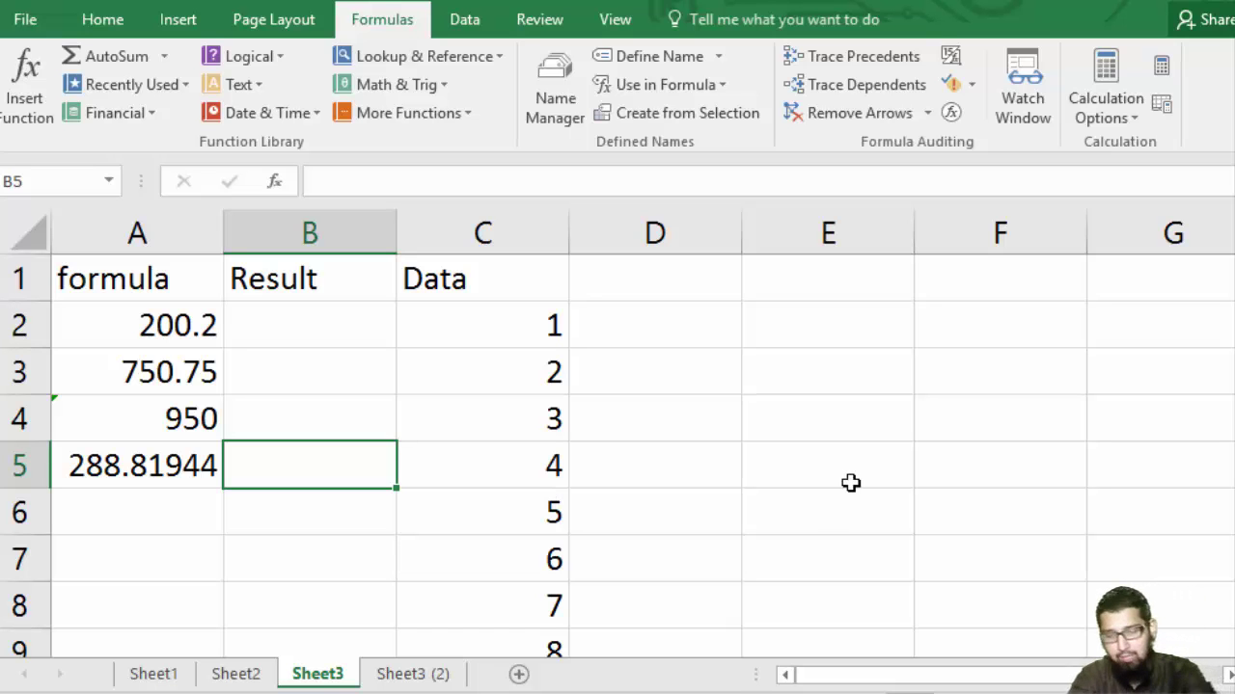
Enter the TODAY function in the empty cell H2, away from the Data column, to get the current date.
key("Right")
key("Right")
key("Right")
key("Right")
key("Right")
key("Right")
key("Right")
key("Right")
key("Right")
key("Right")
key("Right")
key("Left")
key("Left")
left_click(214, 321)
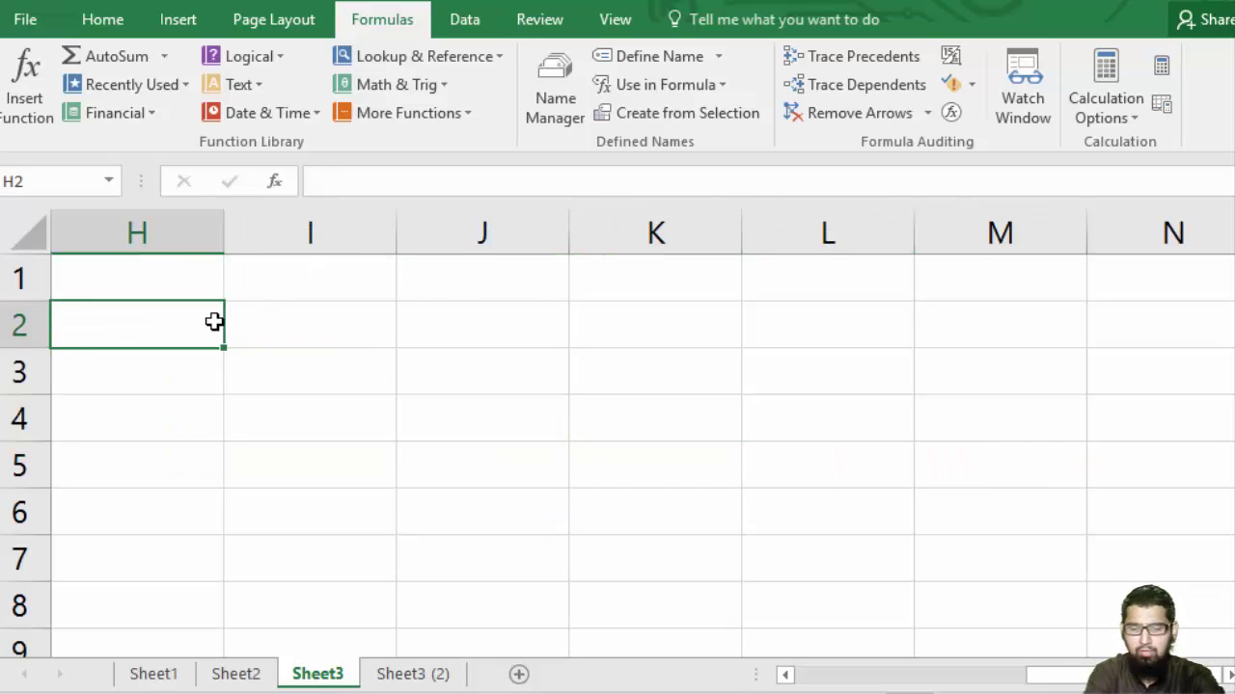
type("=to")
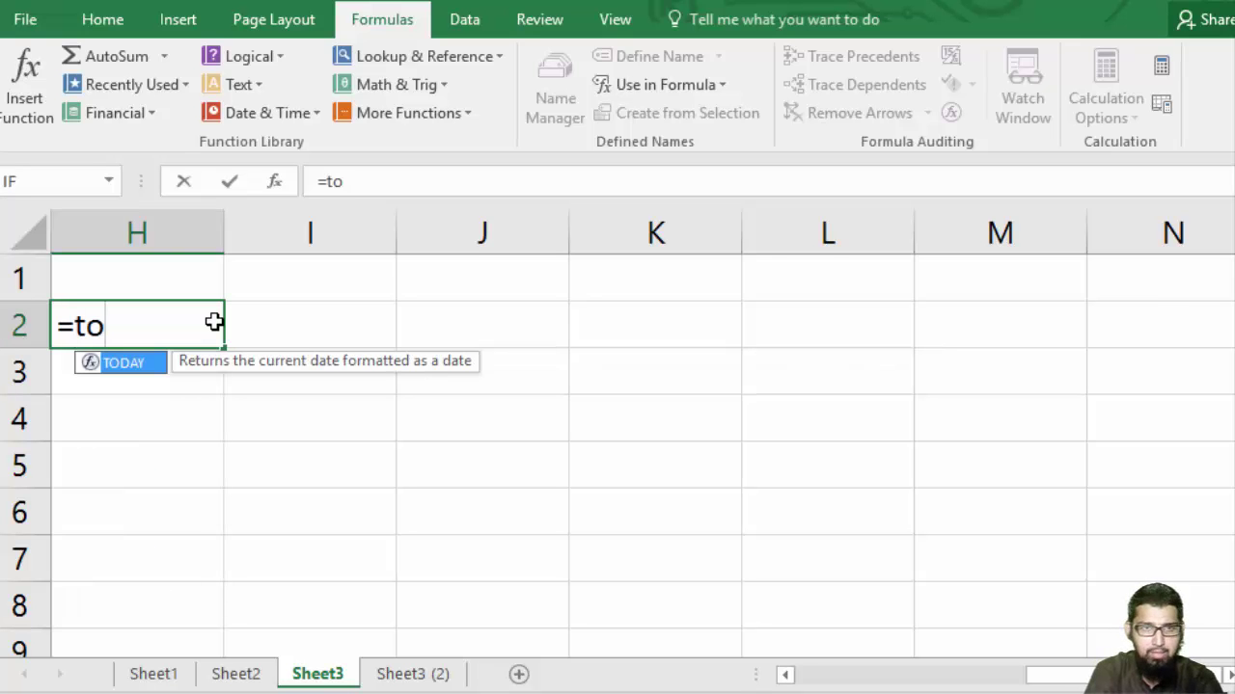
key("Tab")
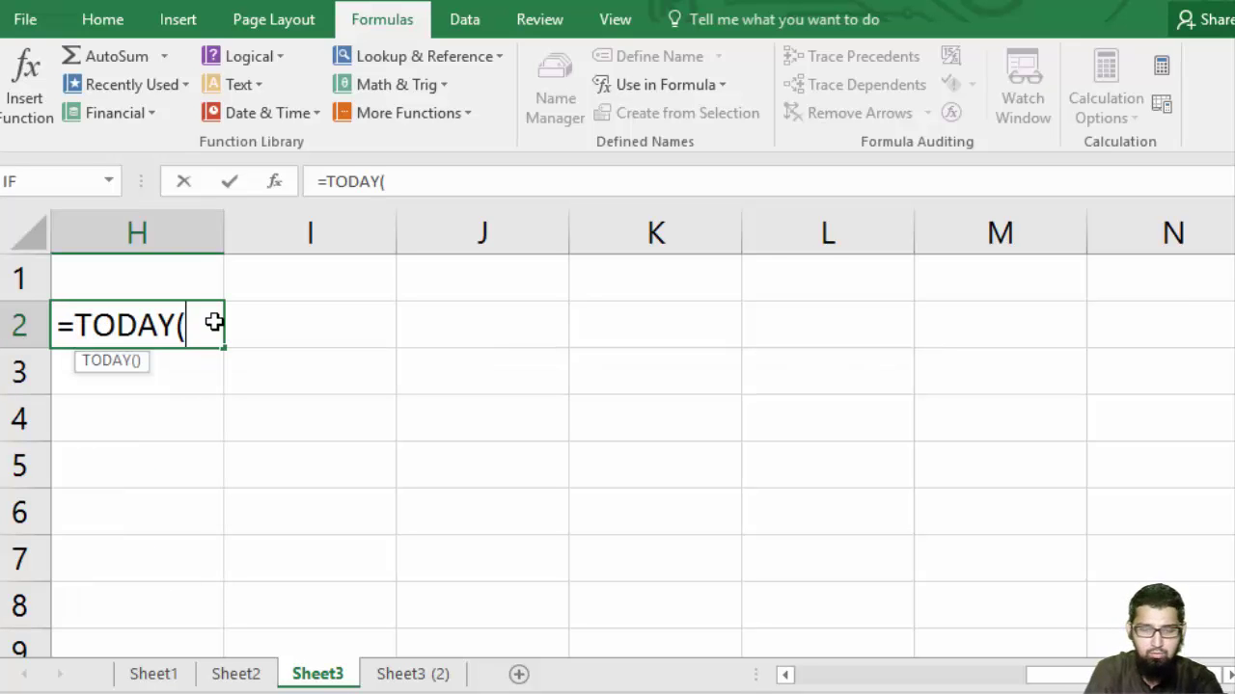
key("Tab")
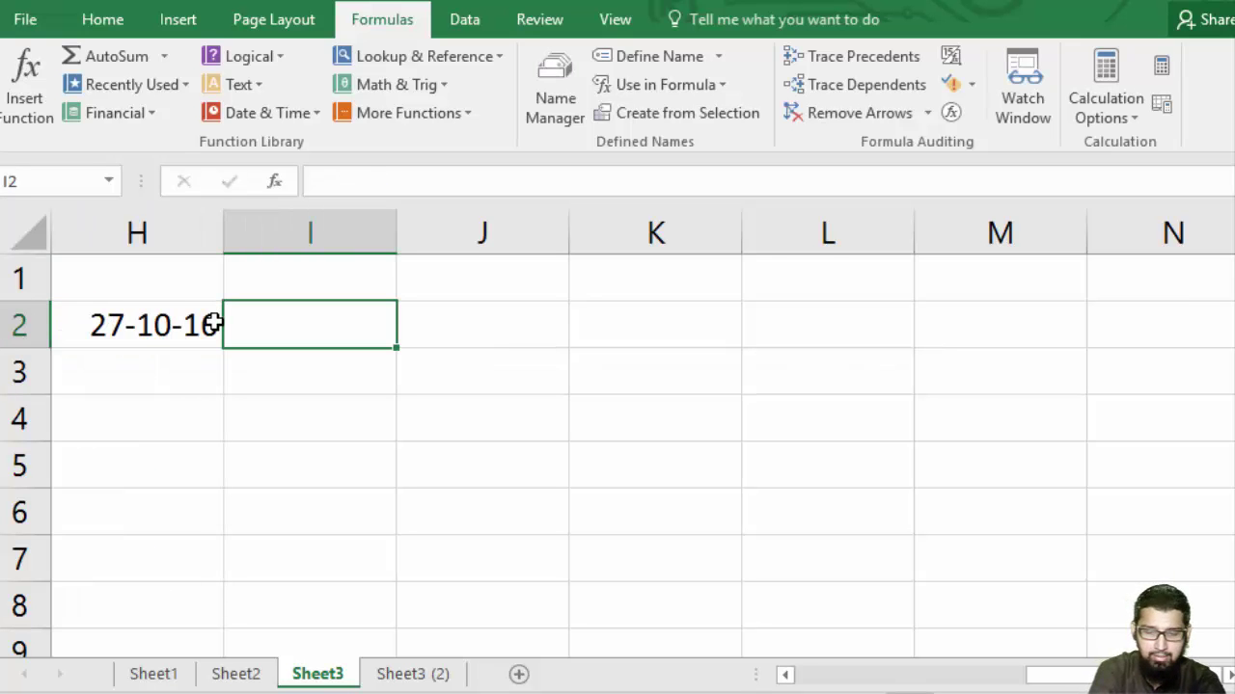
Enter the NOW function in cell I2 to get the current date and time.
type("=no")
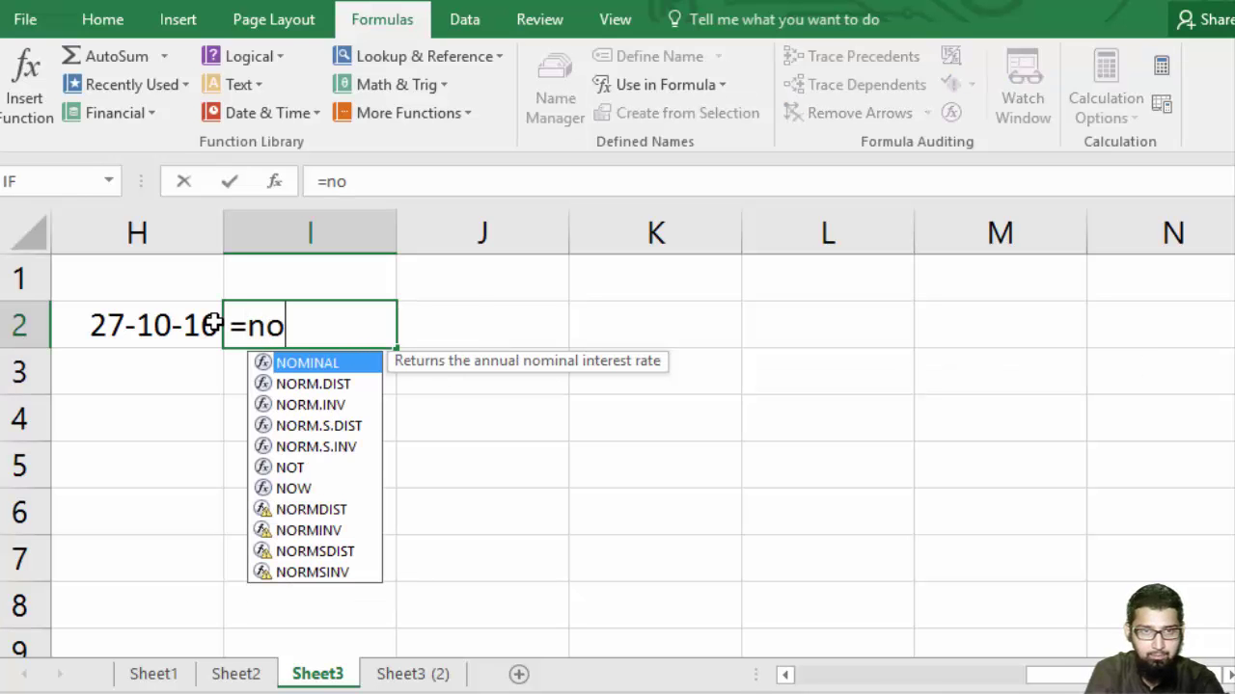
type("w")
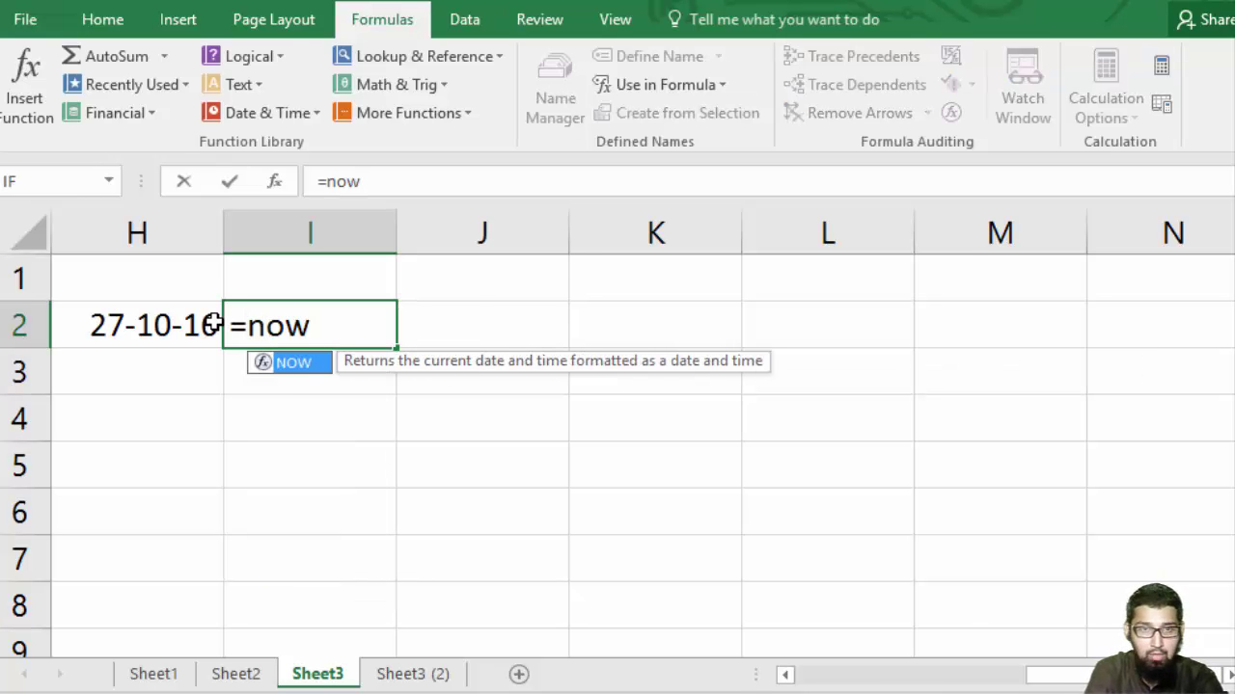
key("Tab")
key("Tab")
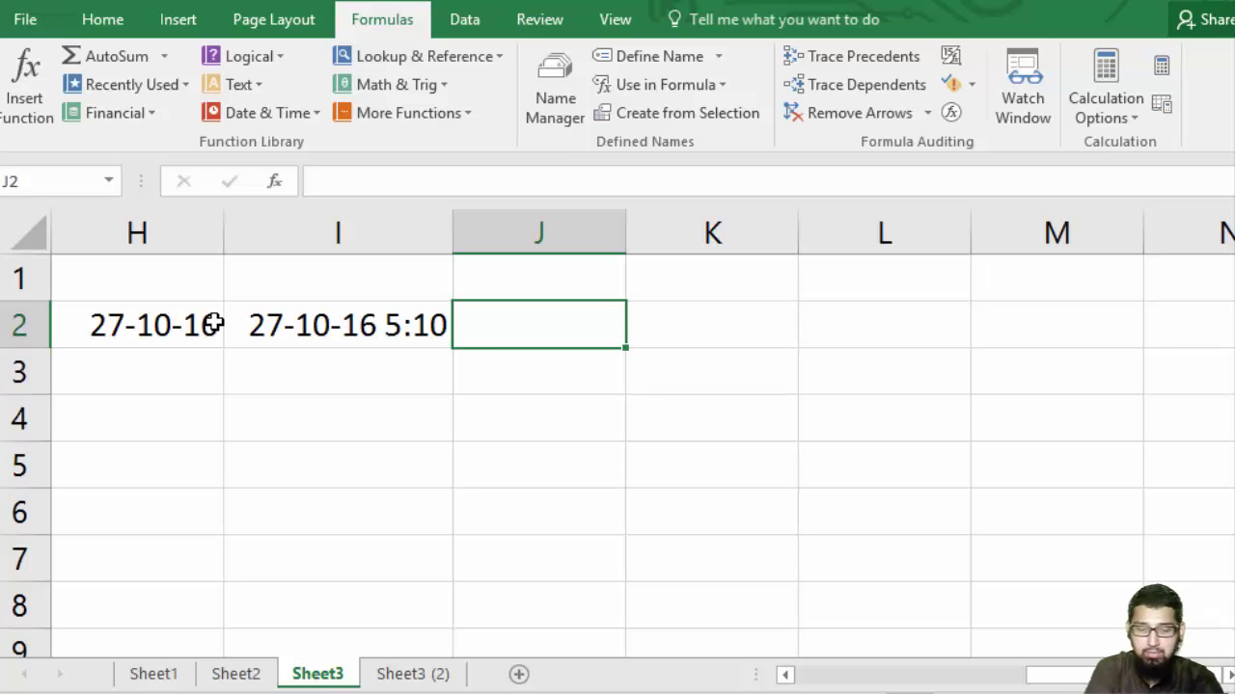
Begin a WEEKDAY formula in cell J2 with today() as the serial number, up to the return type argument.
type("=")
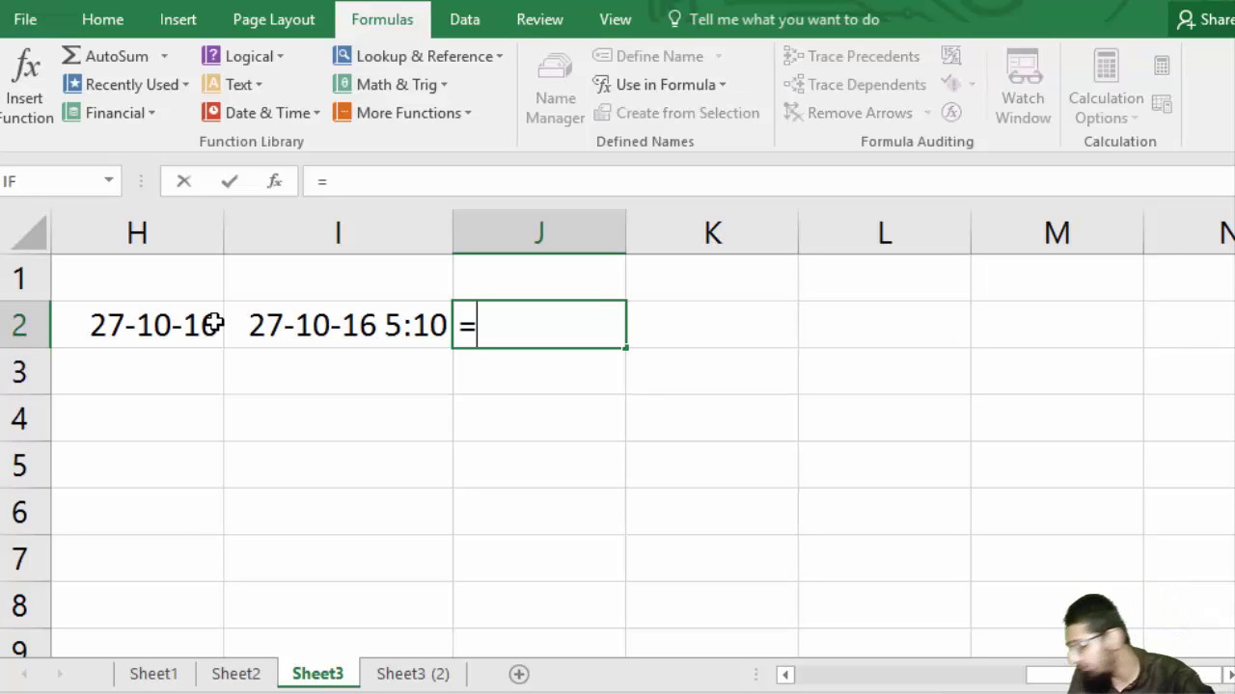
type("wee")
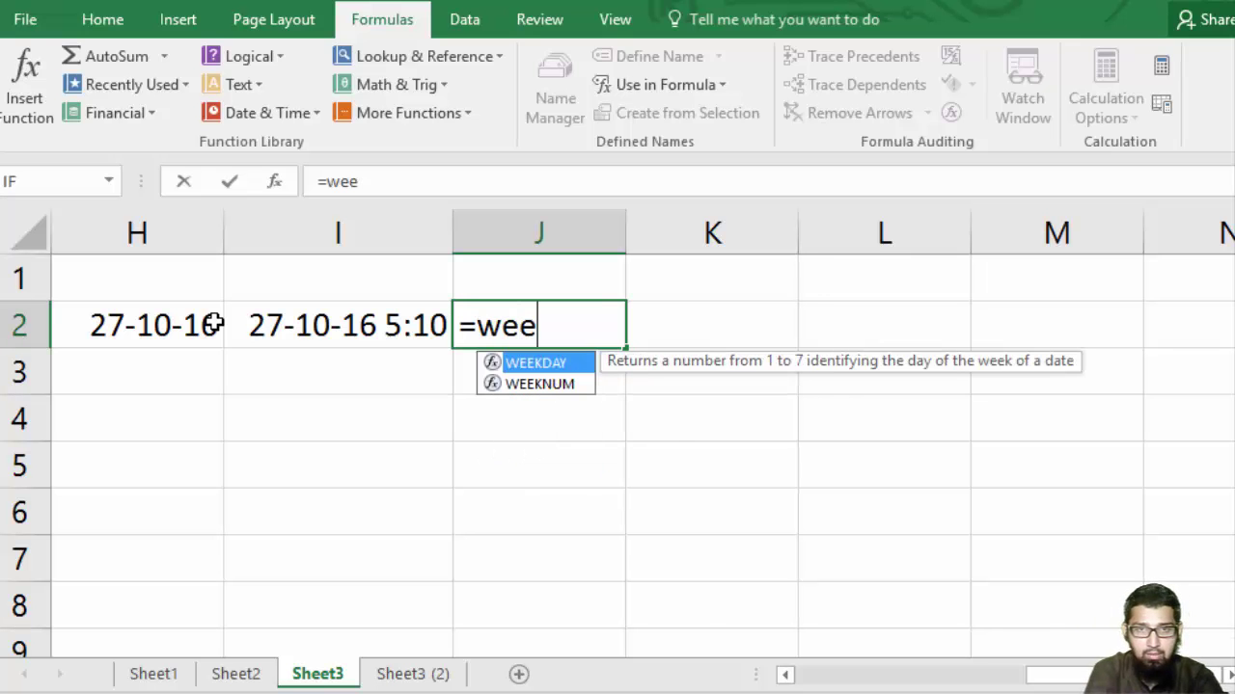
key("Tab")
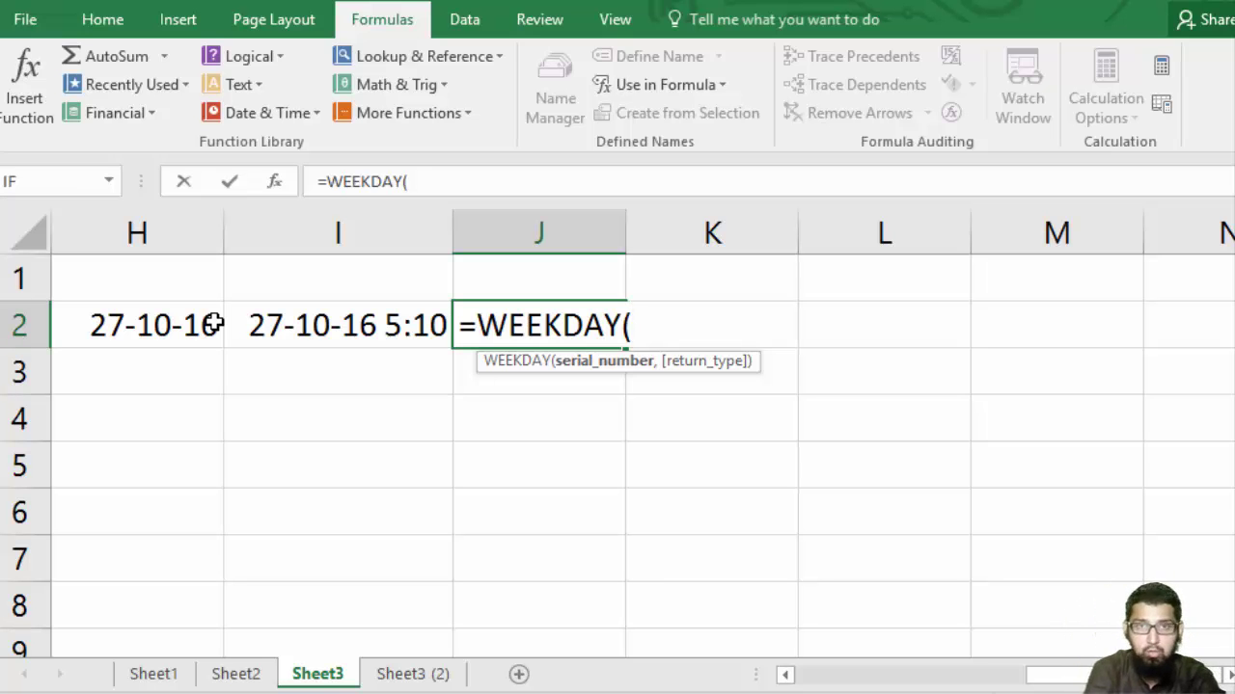
type("toda")
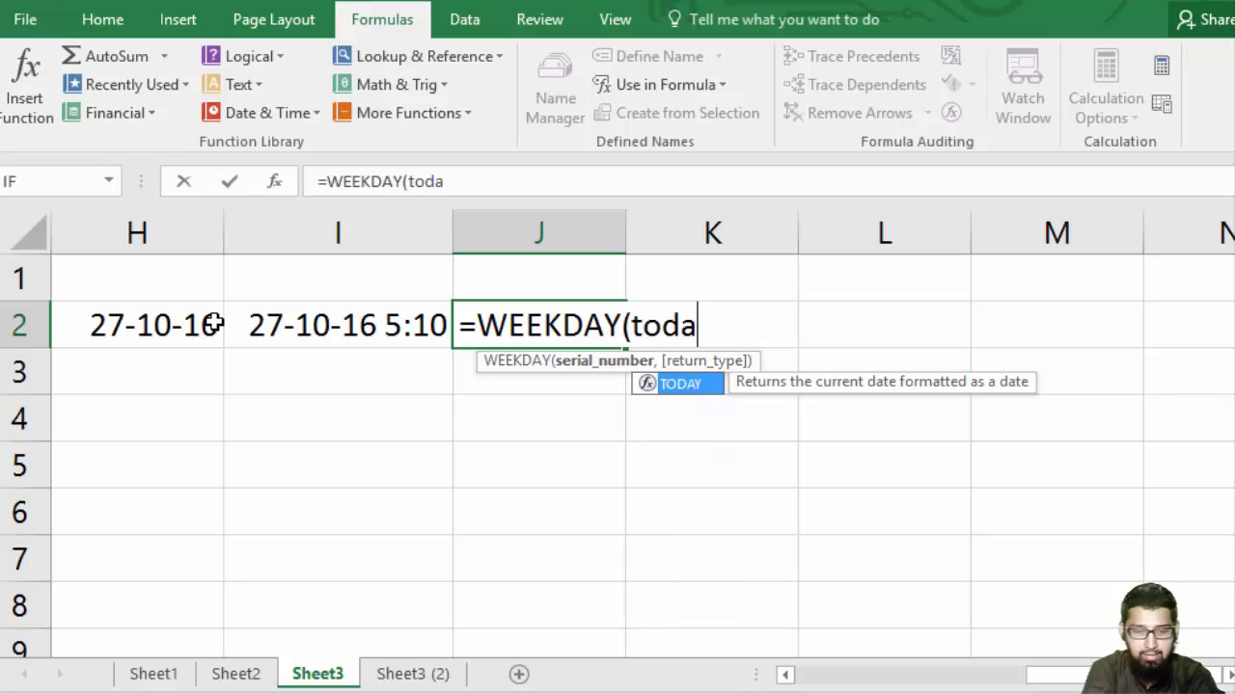
type("y")
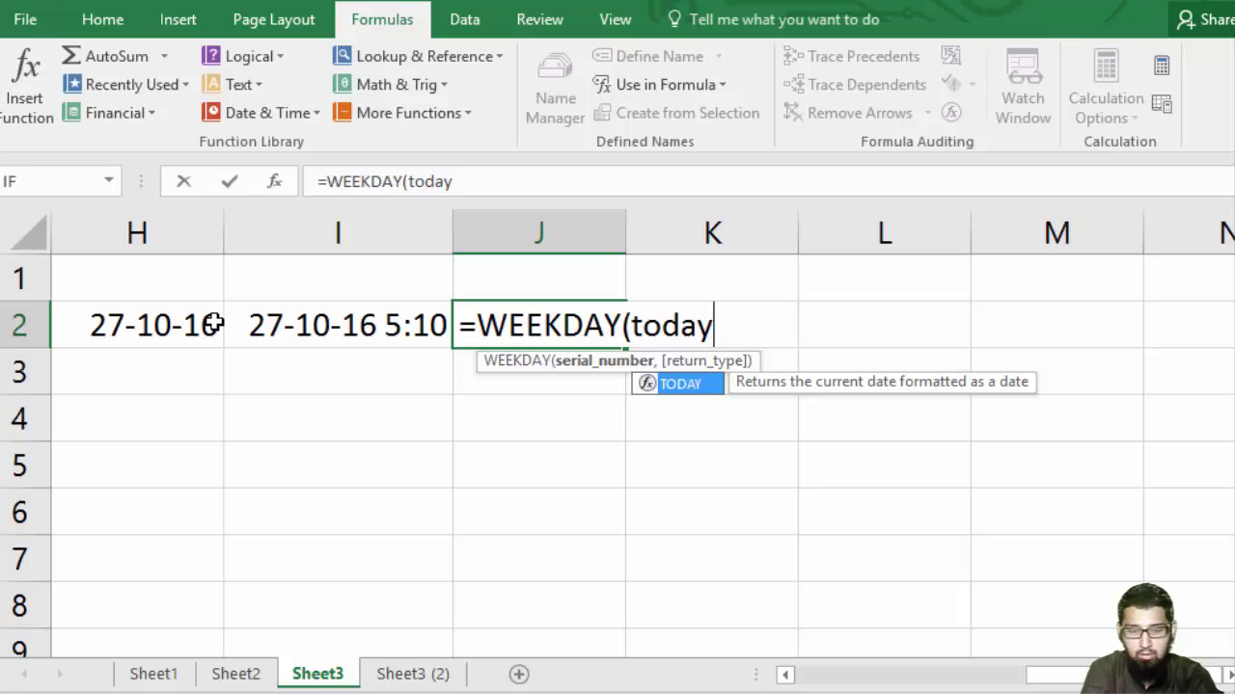
type(",")
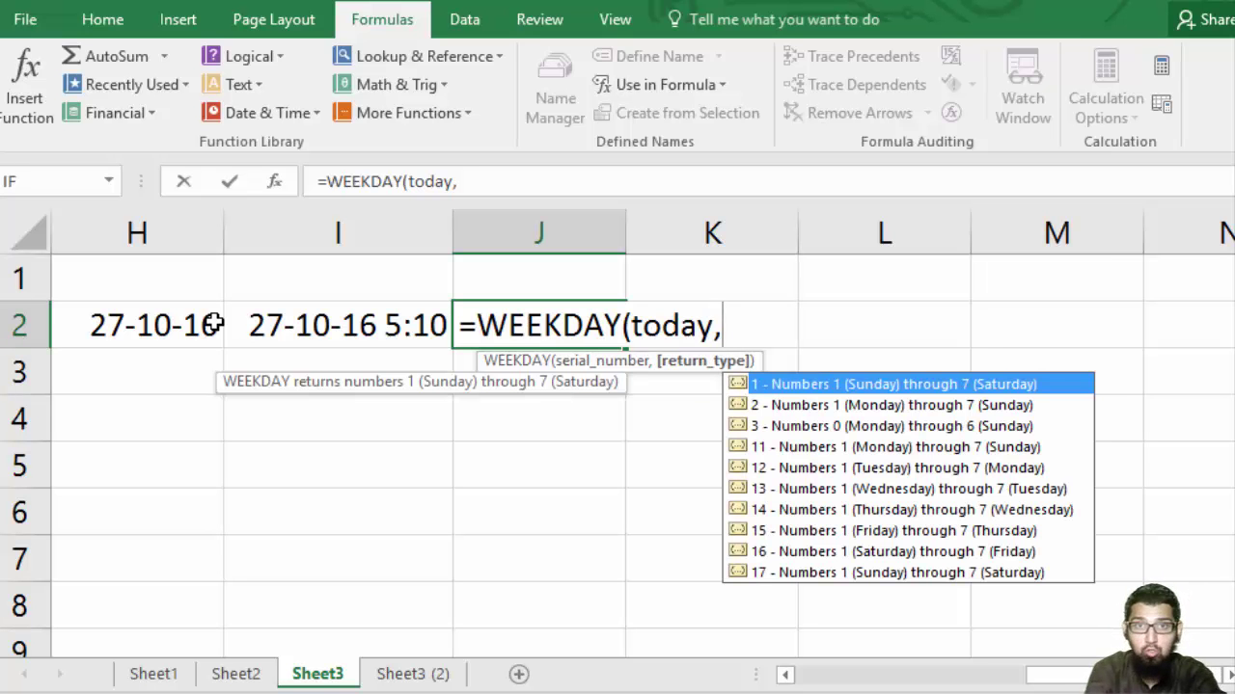
key("BackSpace")
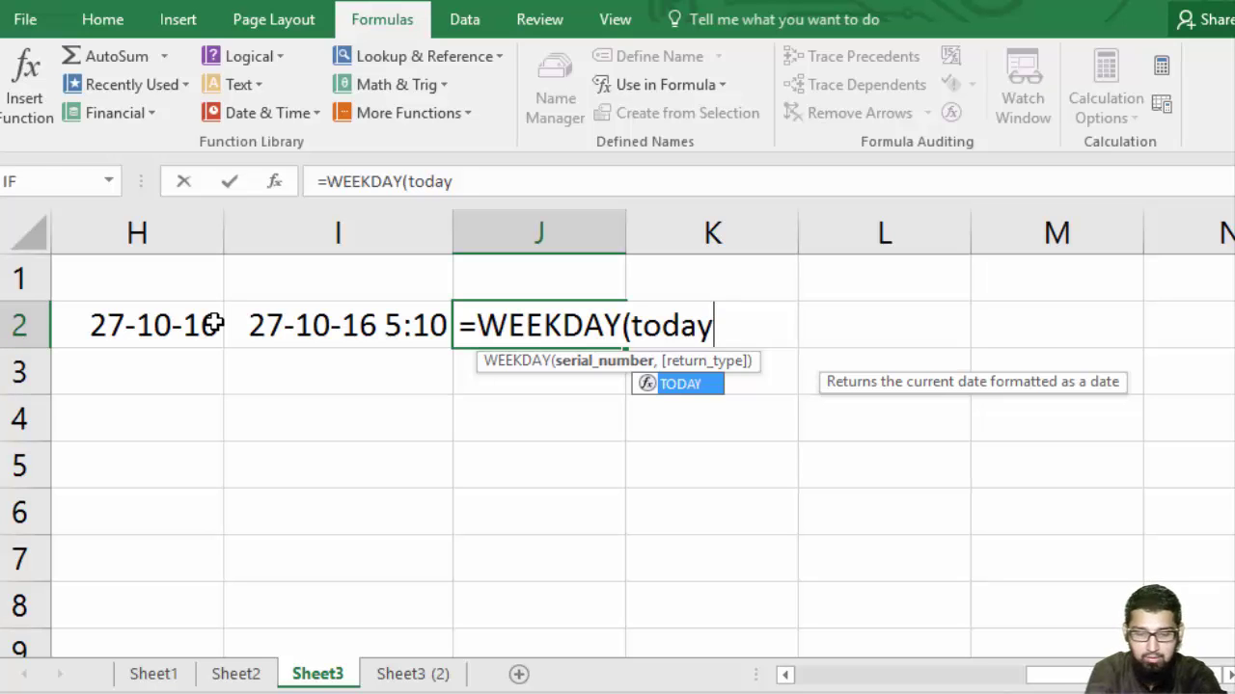
type("()")
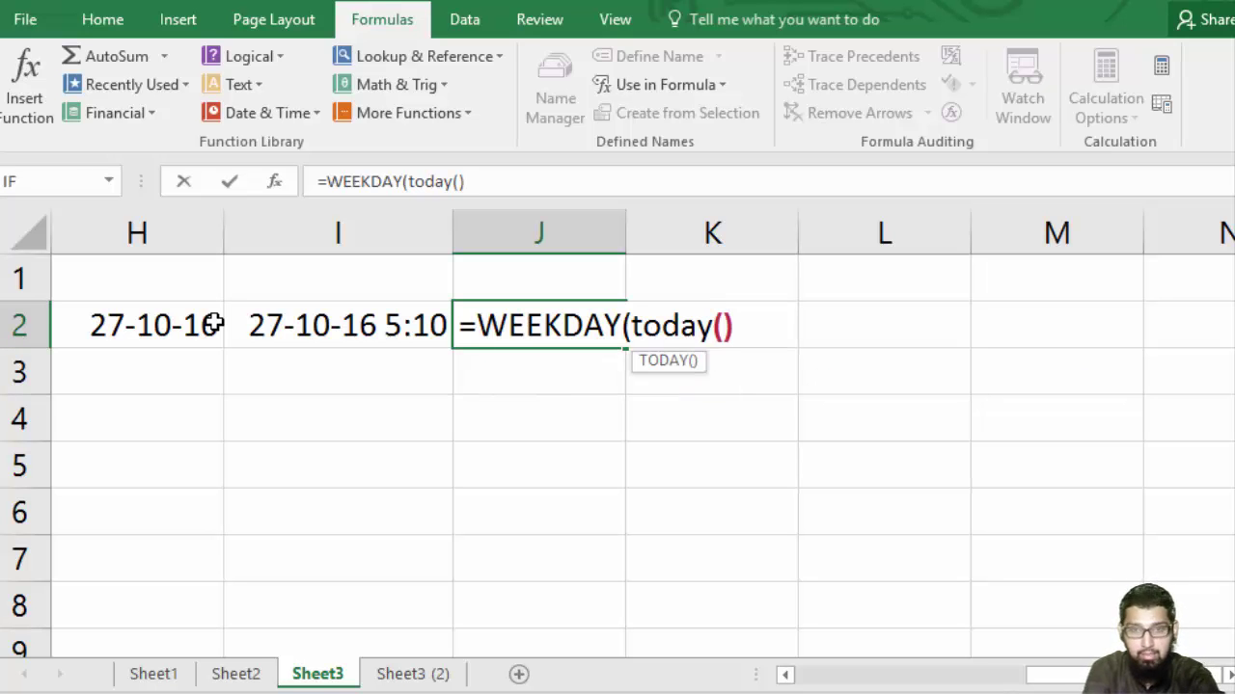
type(",")
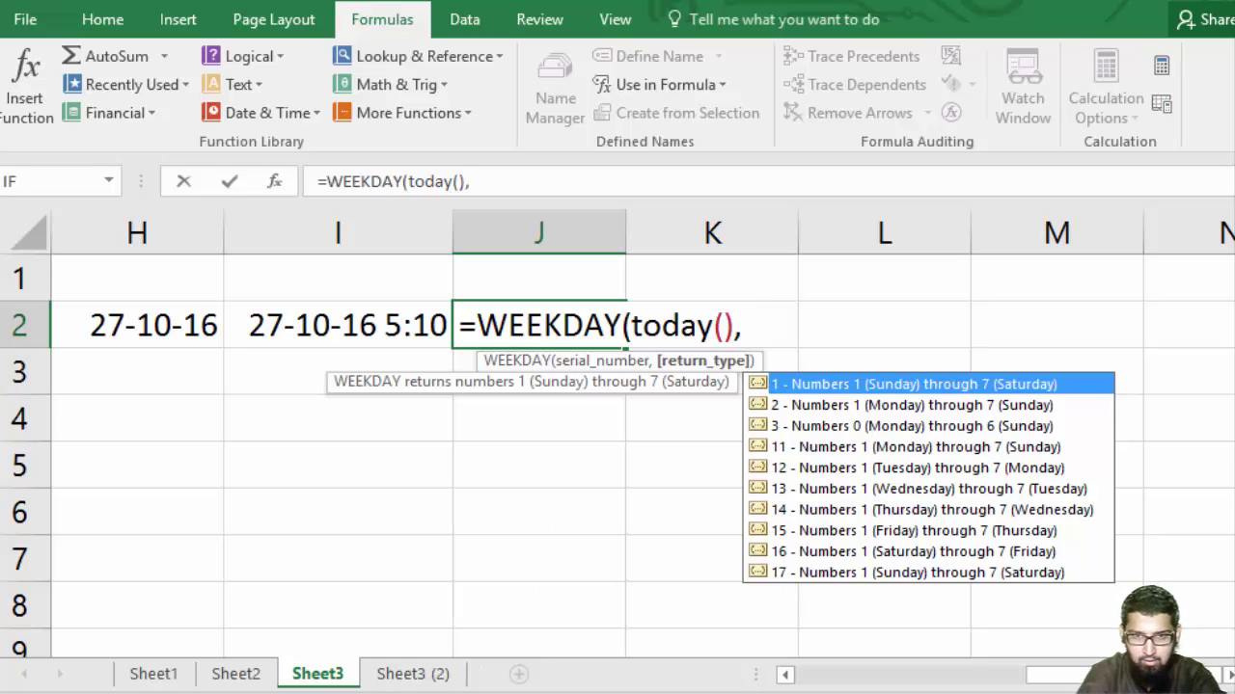
Complete the cell J2 formula as =WEEKDAY(today(),1), using the return type that numbers Sunday 1 through Saturday 7.
key("super+plus")
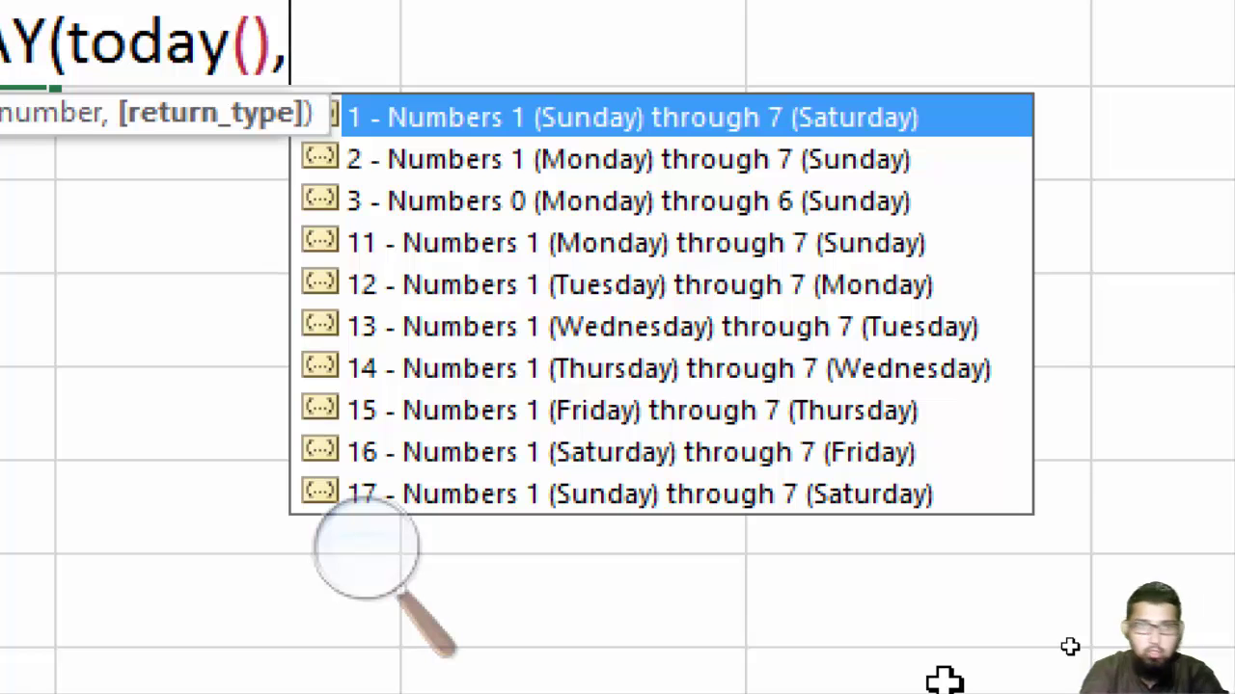
left_click(386, 551)
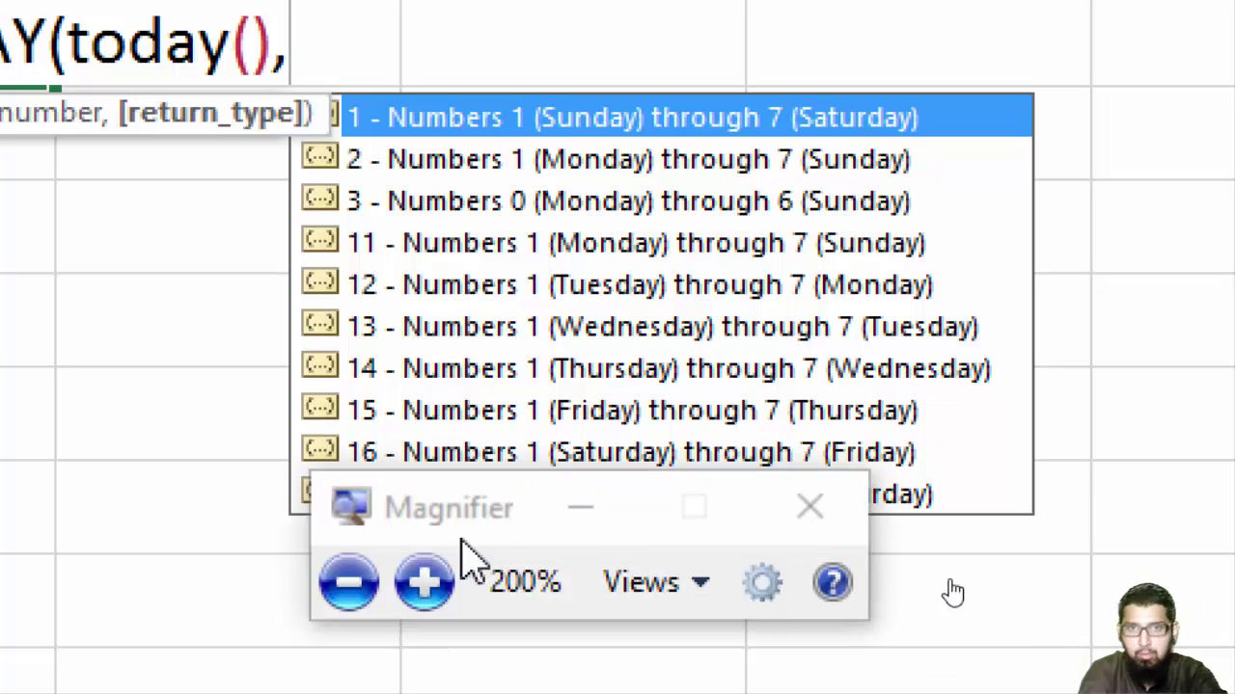
left_click(803, 528)
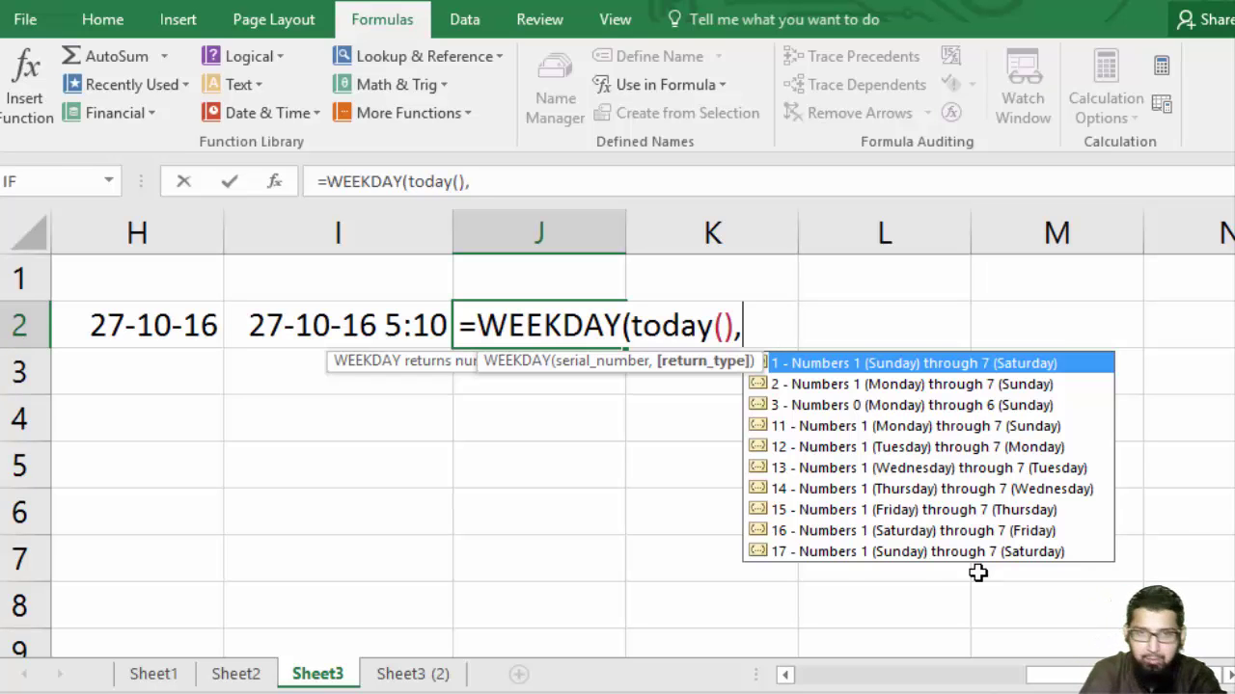
type("1")
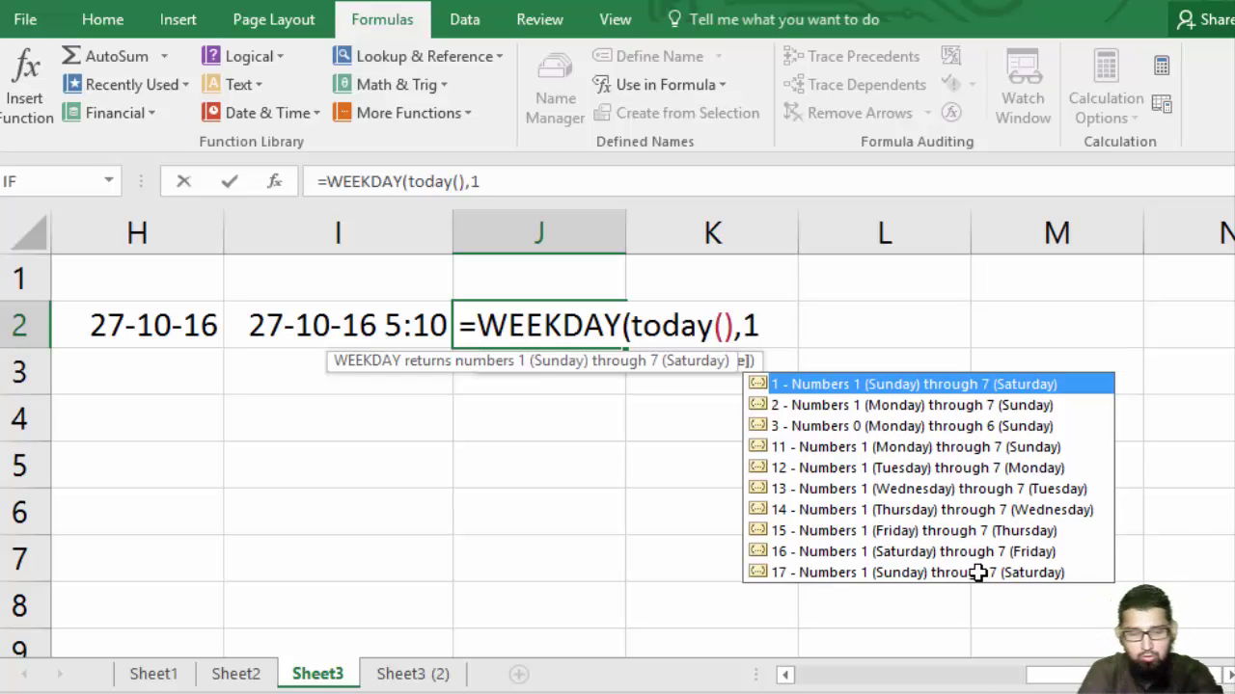
key("Escape")
key("Return")
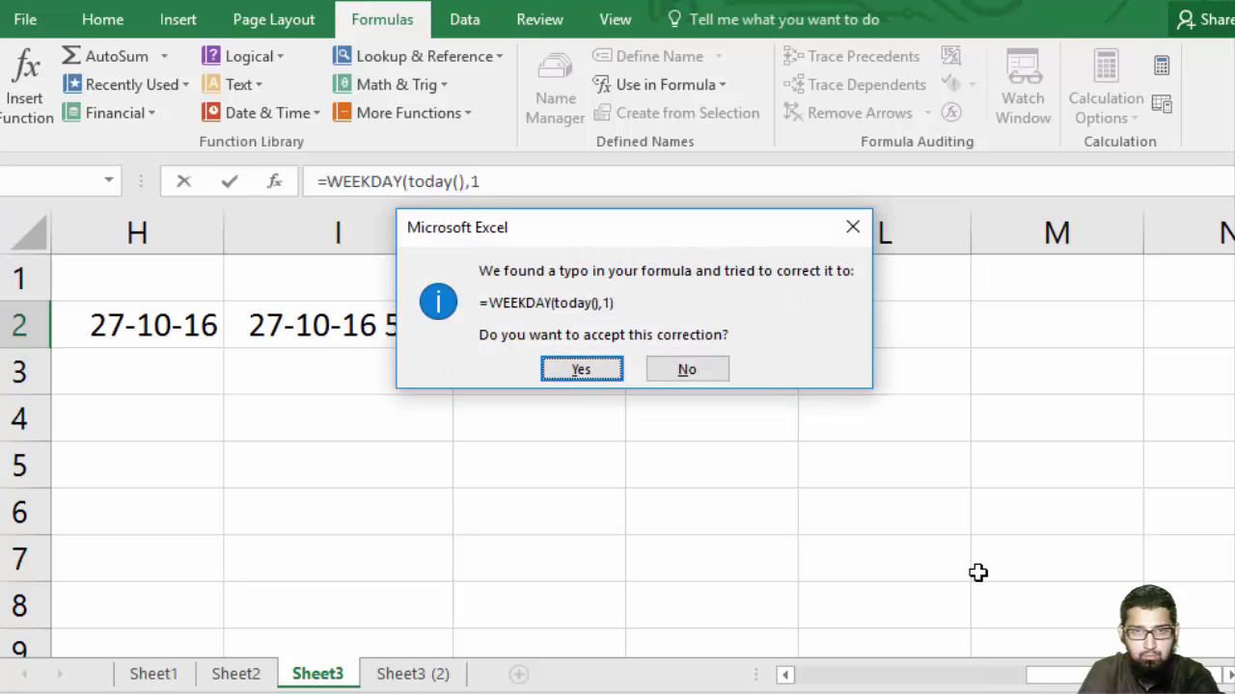
left_click(853, 227)
left_click(670, 349)
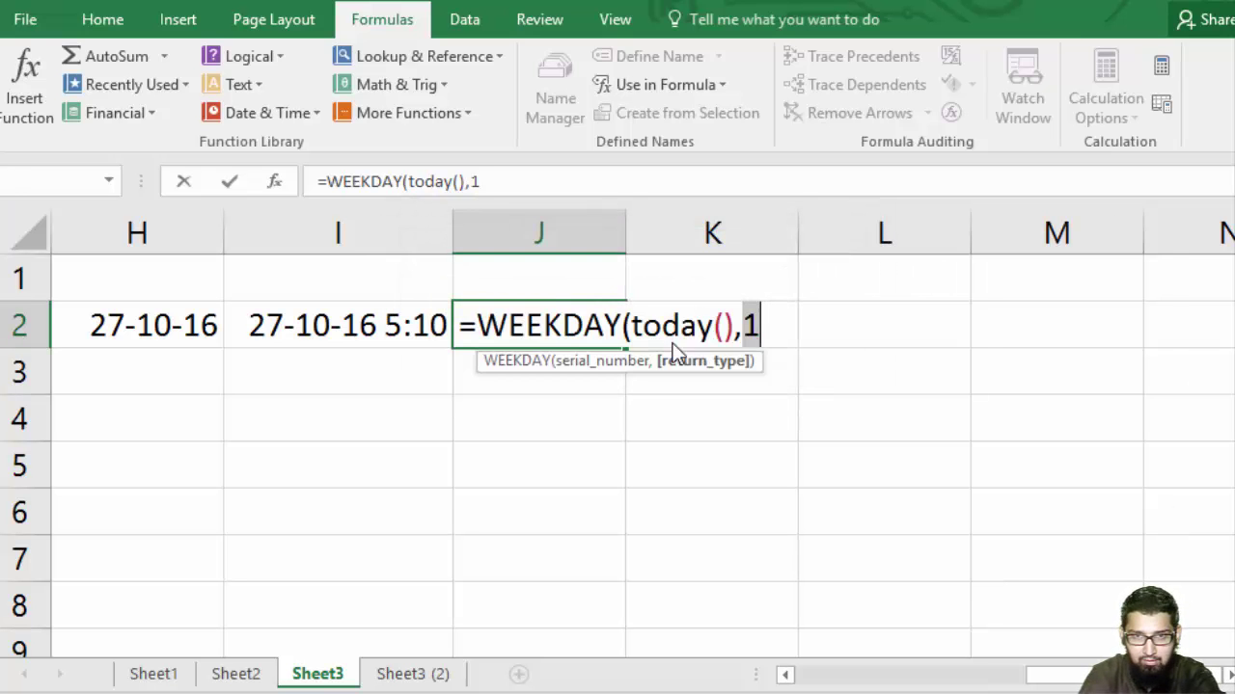
left_click(771, 345)
type(")")
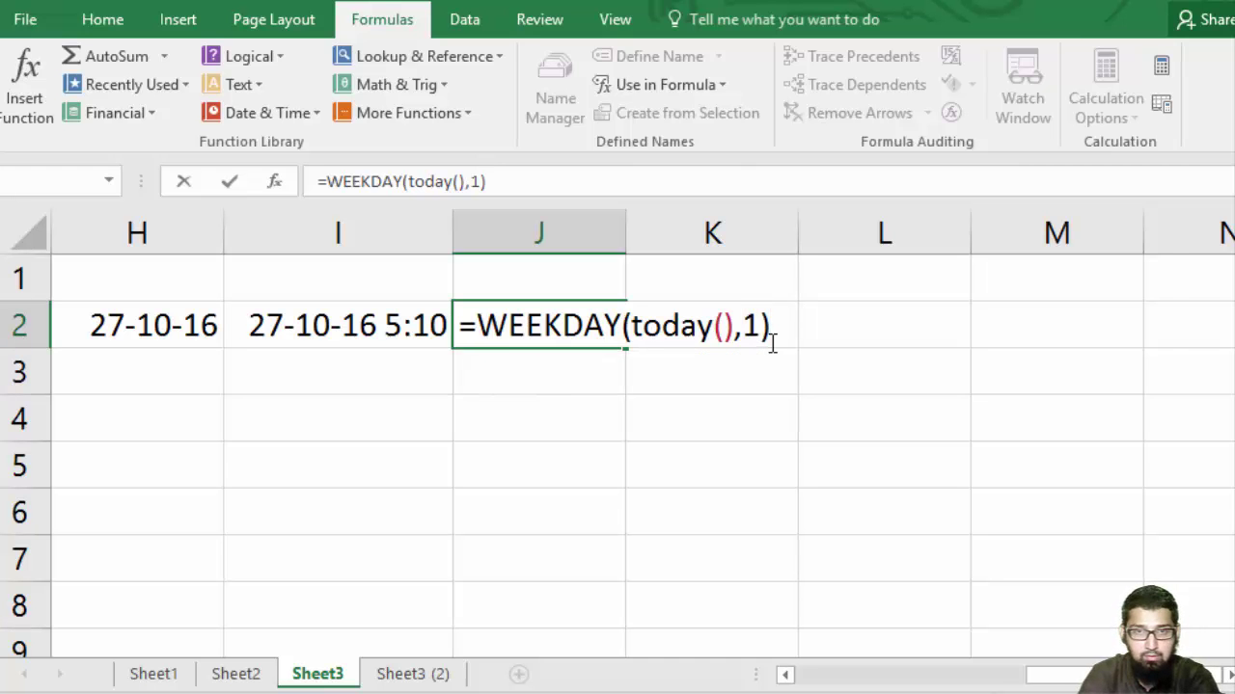
key("Tab")
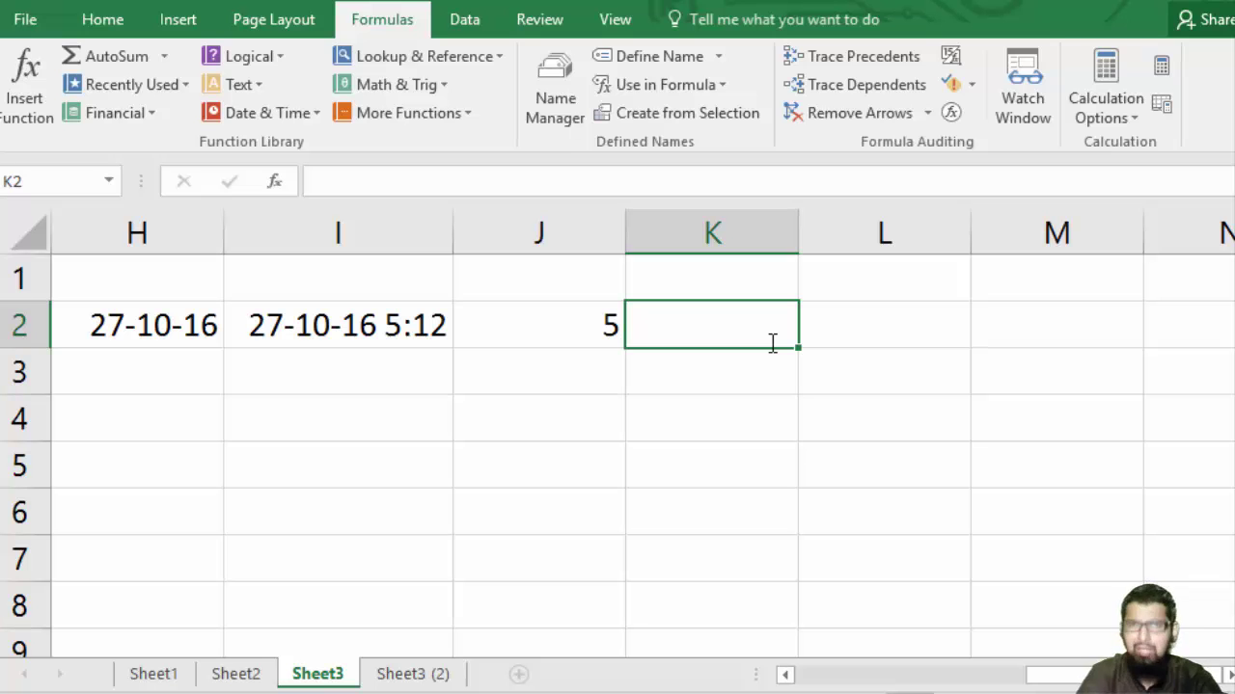
Enter =WEEKNUM(TODAY(),1) in cell K2 to get the current week number with weeks beginning on Sunday.
type("=wee")
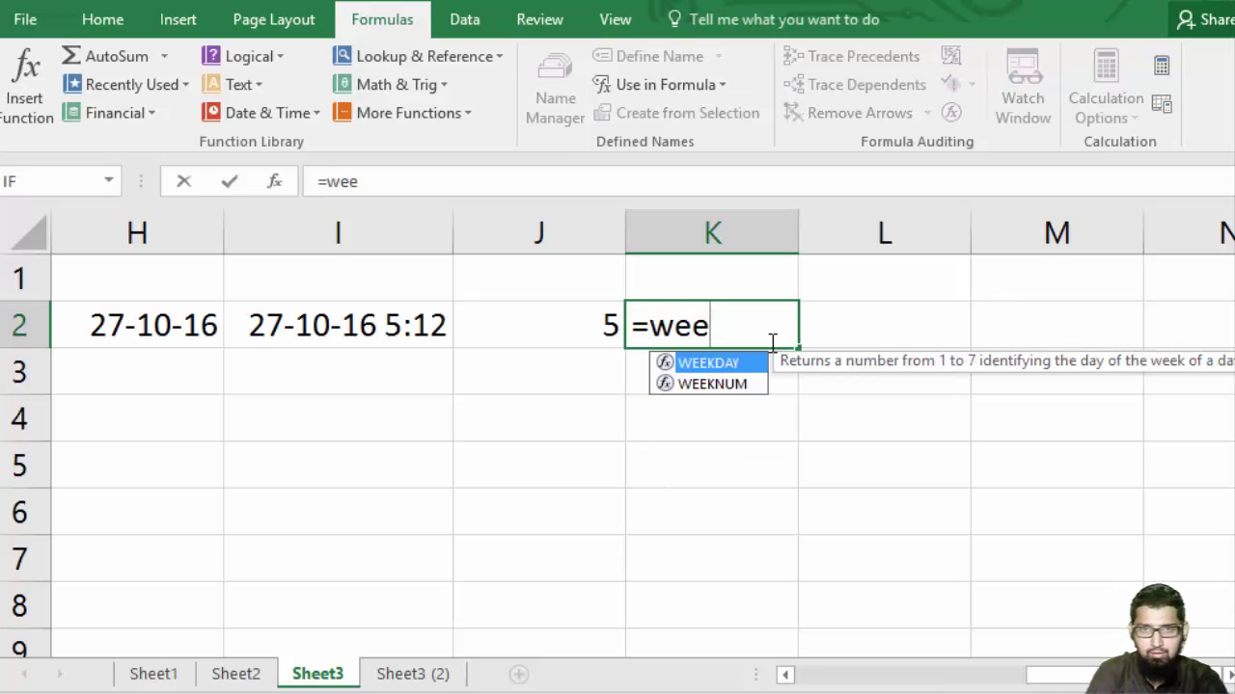
key("Down")
key("Tab")
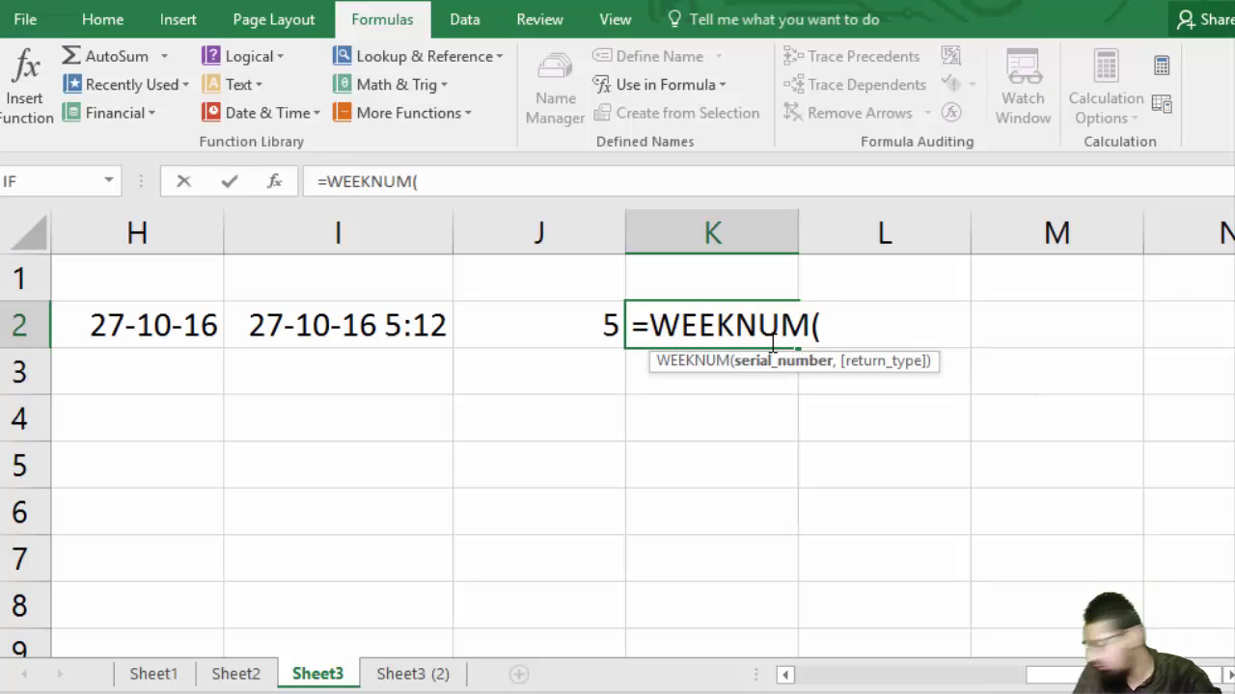
type("to")
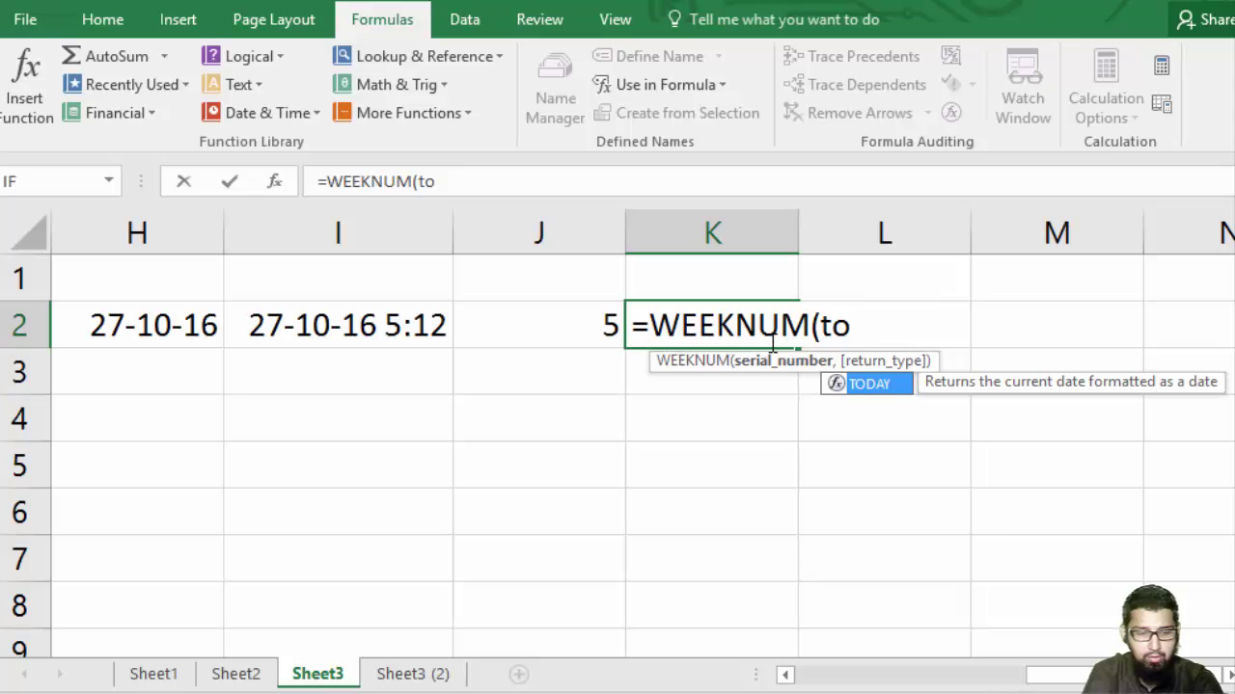
key("Tab")
type(")")
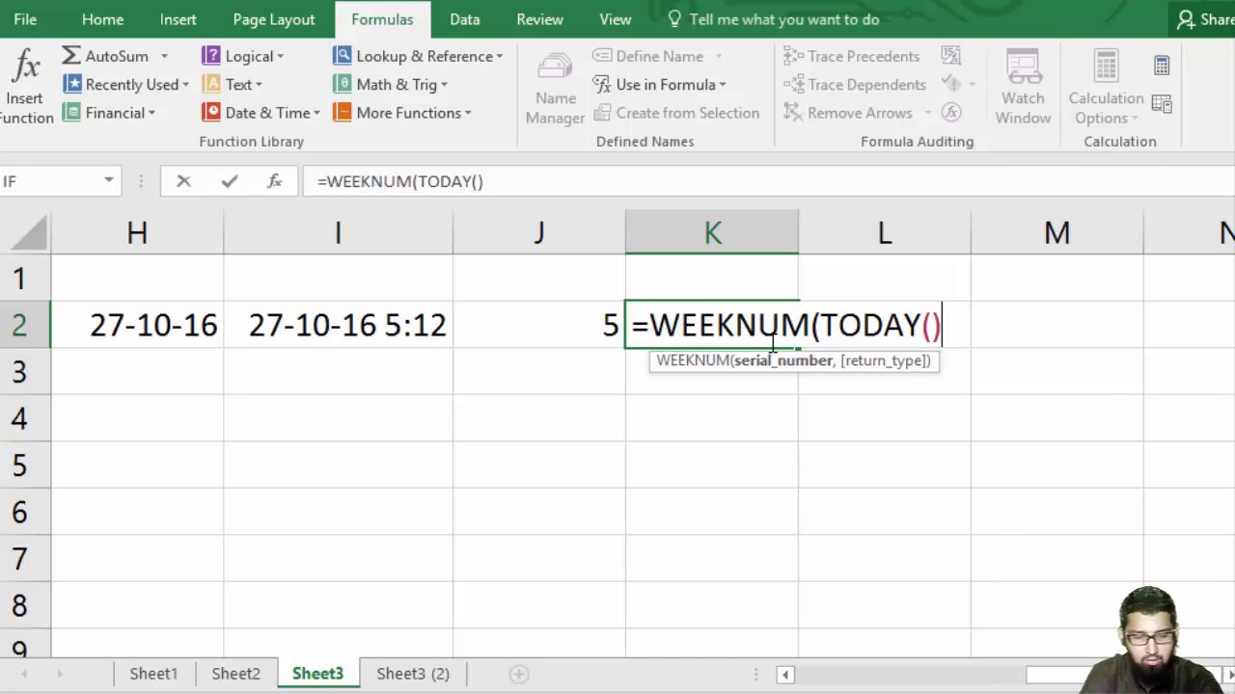
type(",1")
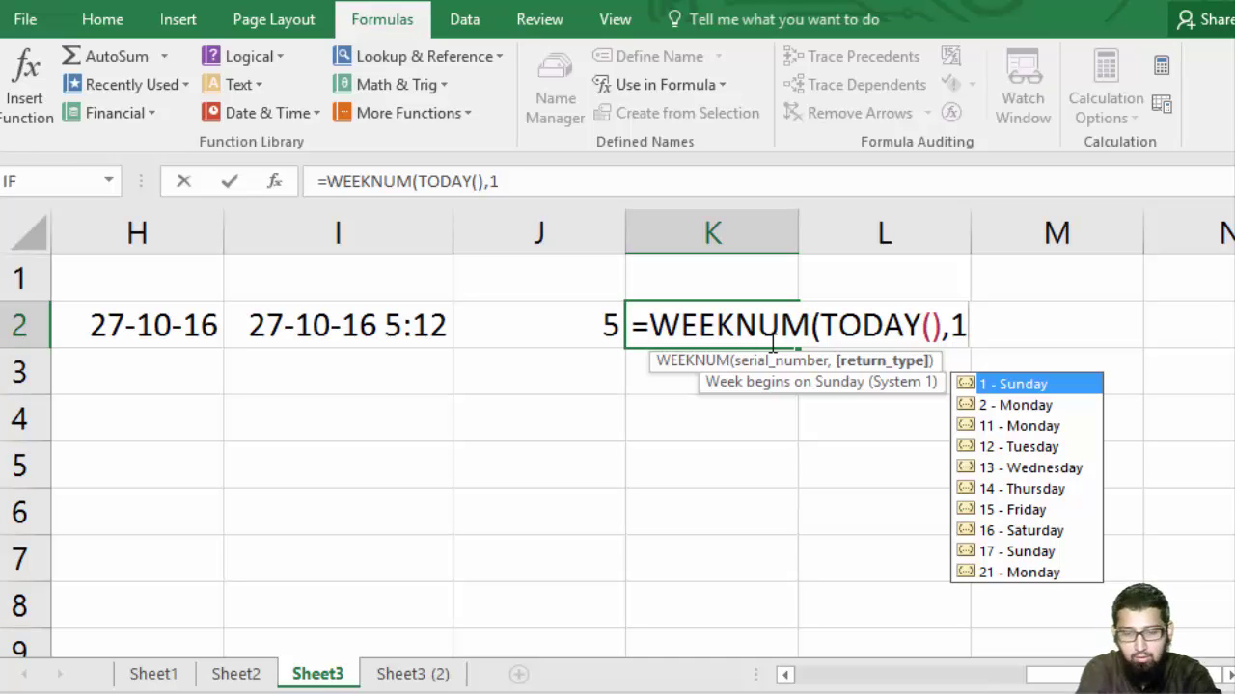
type(")")
key("Return")
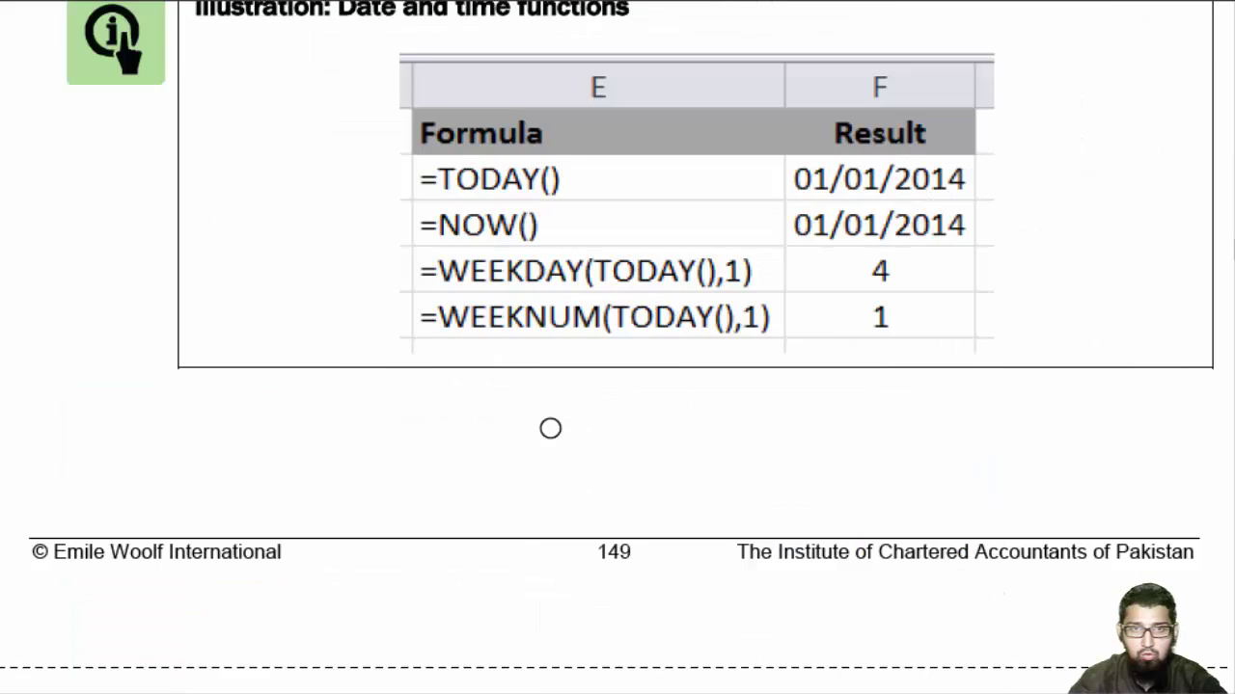
In the notes' section overview, check off Introduction, Compatibility functions and Date and time functions, and select the text "Financial functions".
scroll(549, 426, "down", 10)
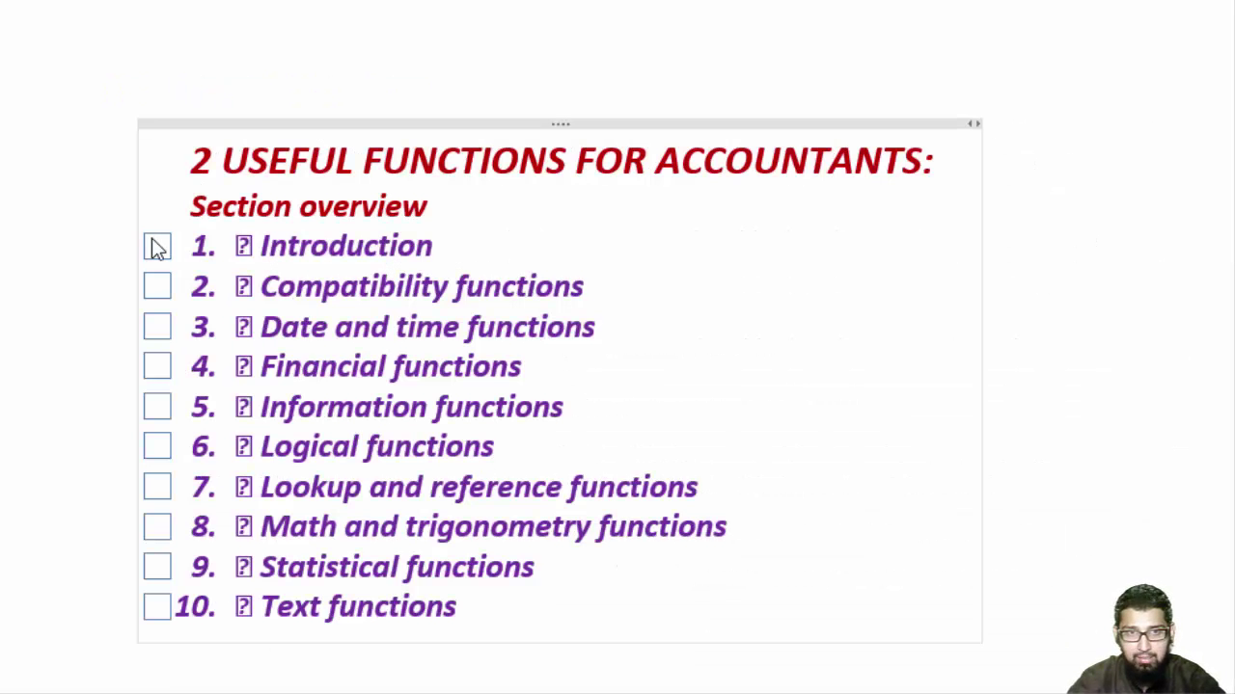
left_click(154, 247)
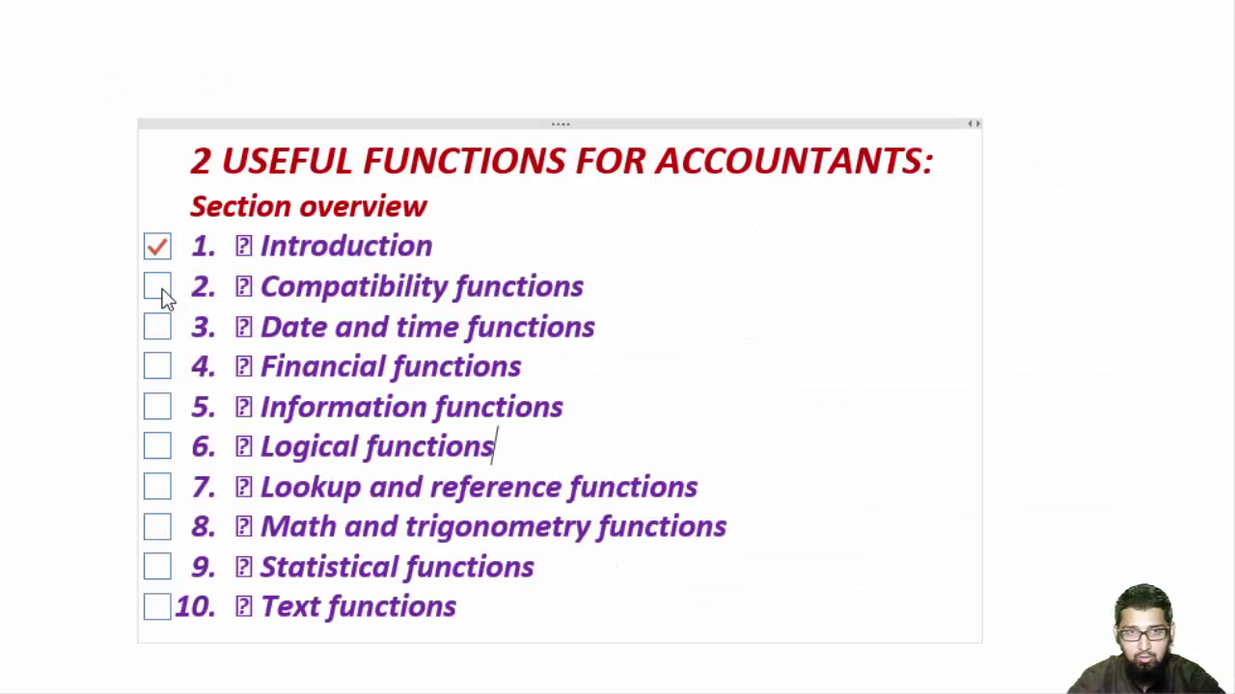
left_click(161, 293)
left_click(161, 333)
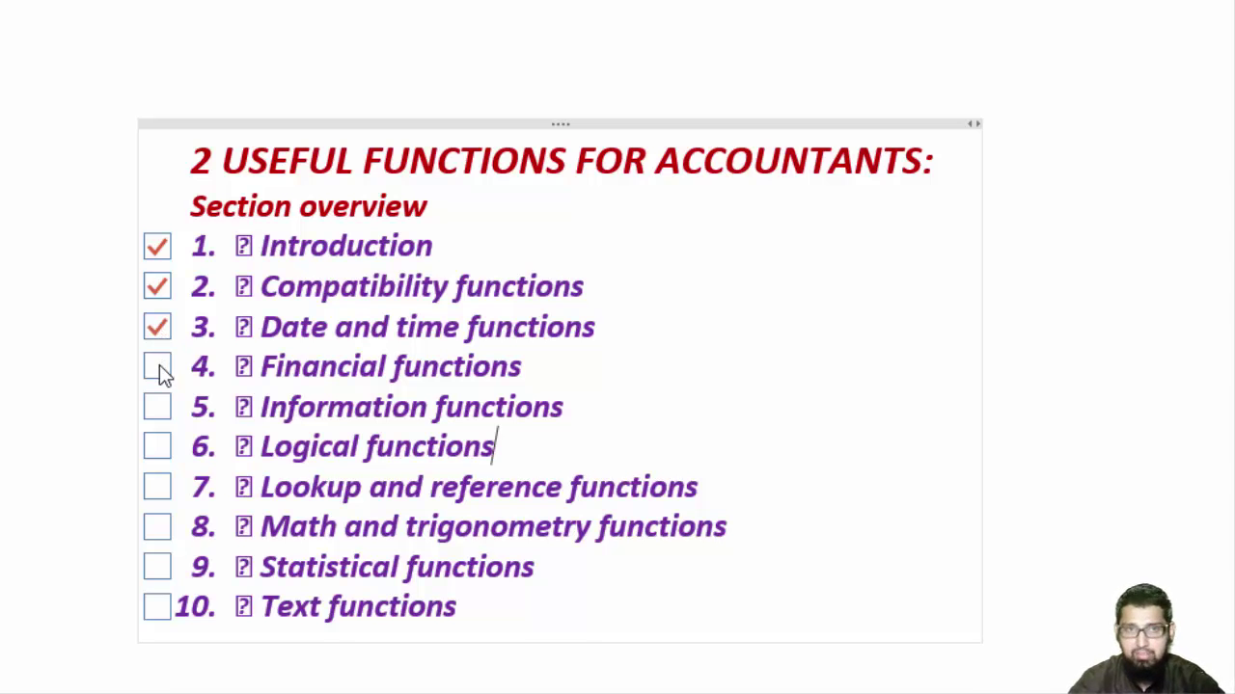
left_click_drag(271, 365, 530, 366)
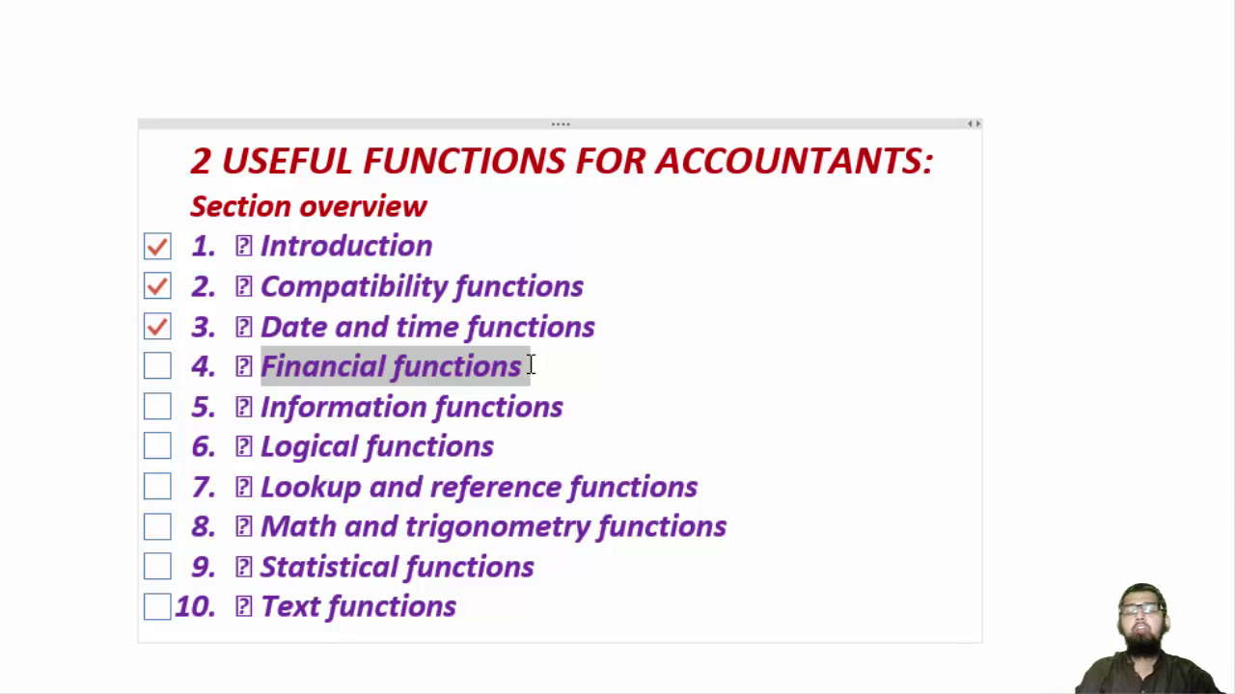